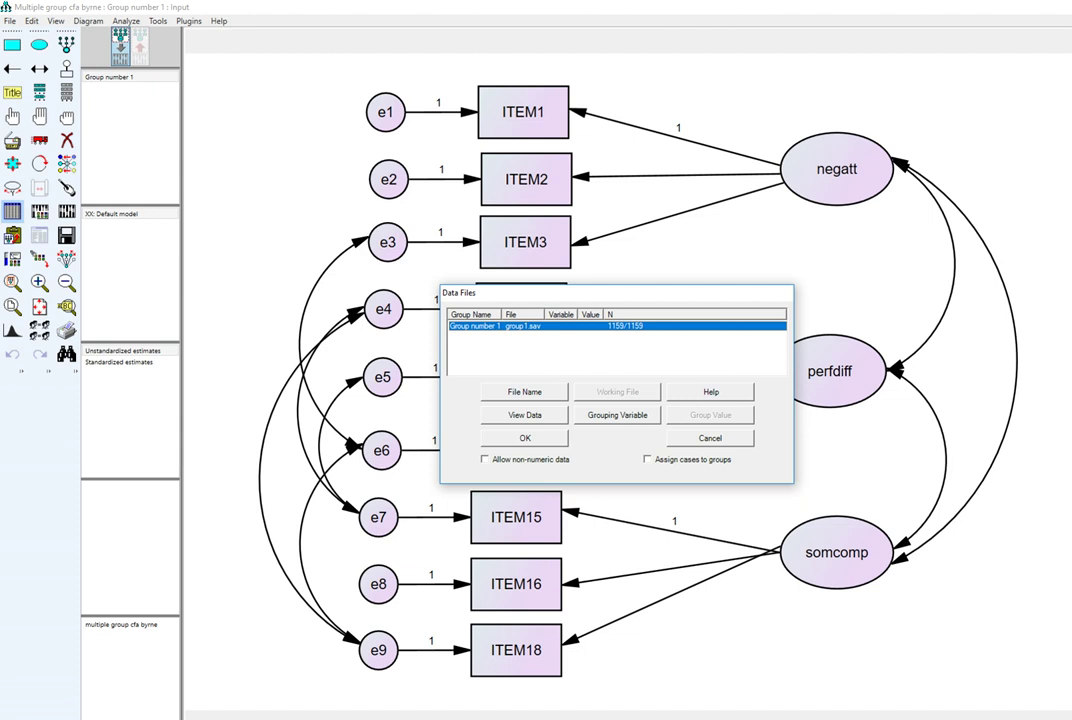
- Calculate the model estimates for group1.sav with the existing output options and open the text output
{"action": "left_click", "coordinate": [524, 438]}
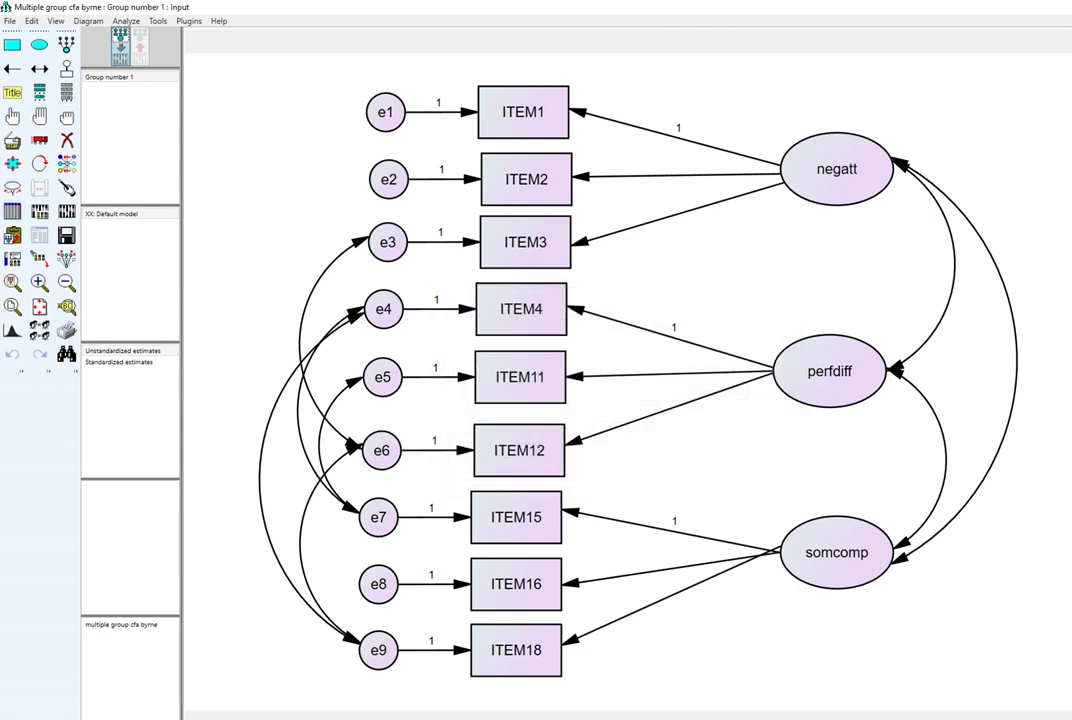
{"action": "left_click", "coordinate": [39, 212]}
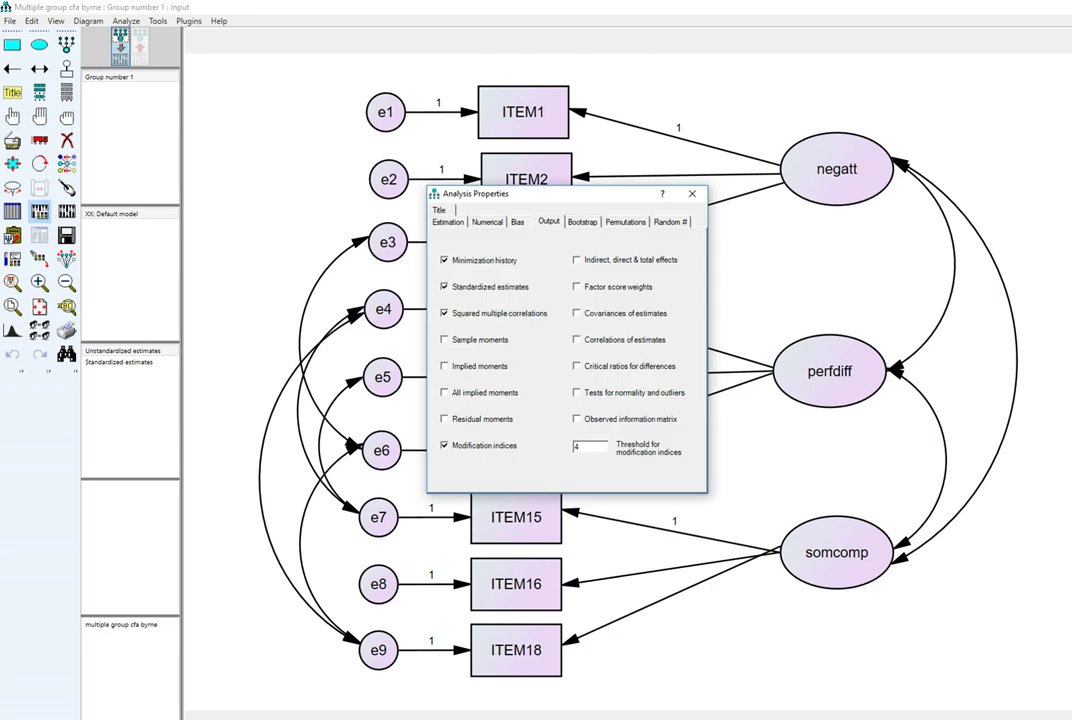
{"action": "left_click", "coordinate": [691, 193]}
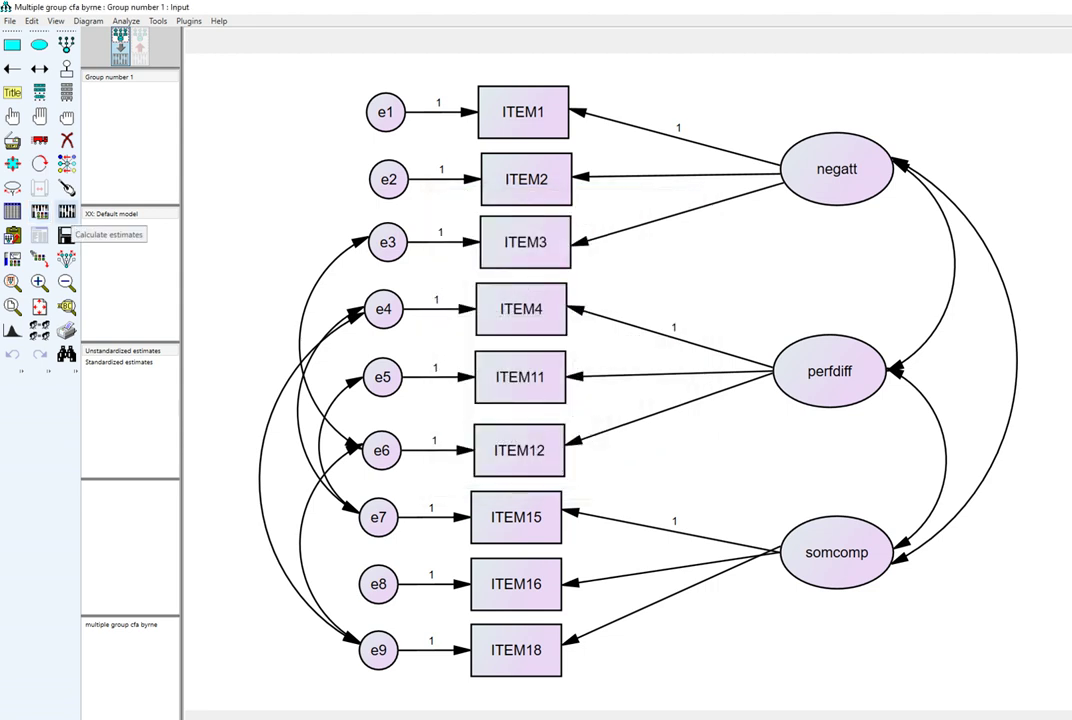
{"action": "left_click", "coordinate": [66, 235]}
{"action": "left_click", "coordinate": [39, 235]}
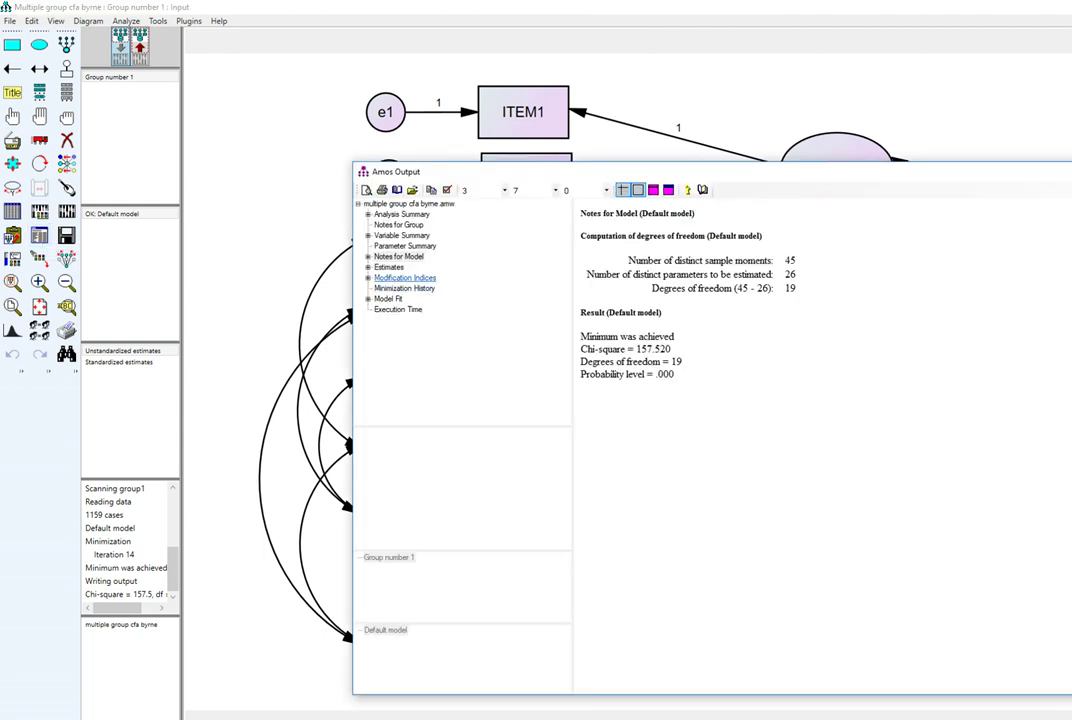
- Examine the group 1 model fit summary, marking the default model's CFI, TLI, GFI, AGFI and RMSEA
{"action": "left_click", "coordinate": [388, 298]}
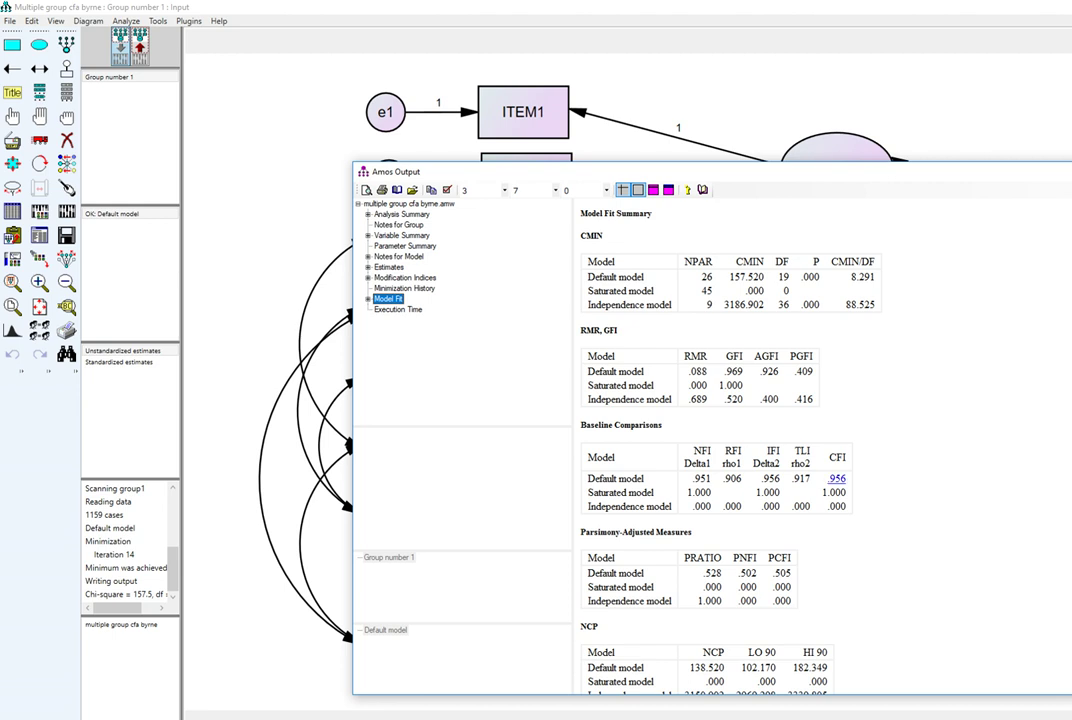
{"action": "left_click", "coordinate": [836, 478]}
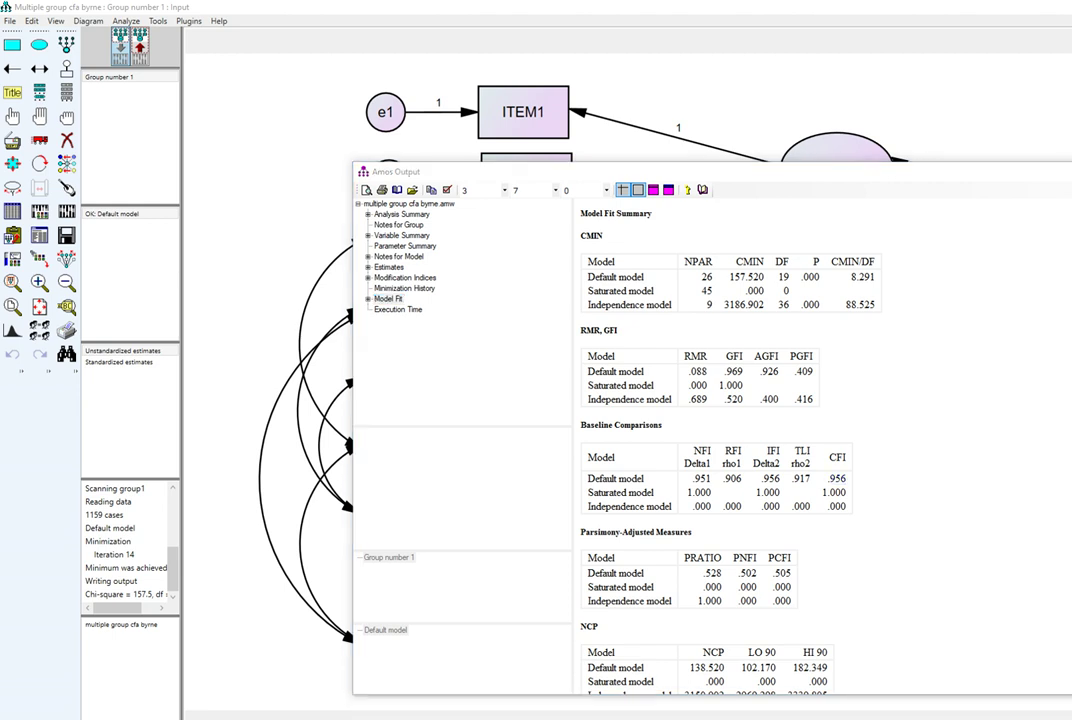
{"action": "left_click_drag", "start_coordinate": [828, 489], "coordinate": [864, 482]}
{"action": "left_click_drag", "start_coordinate": [793, 485], "coordinate": [812, 486]}
{"action": "left_click_drag", "start_coordinate": [727, 374], "coordinate": [790, 378]}
{"action": "key", "text": "Escape"}
{"action": "scroll", "coordinate": [802, 400], "scroll_direction": "down", "scroll_amount": 5}
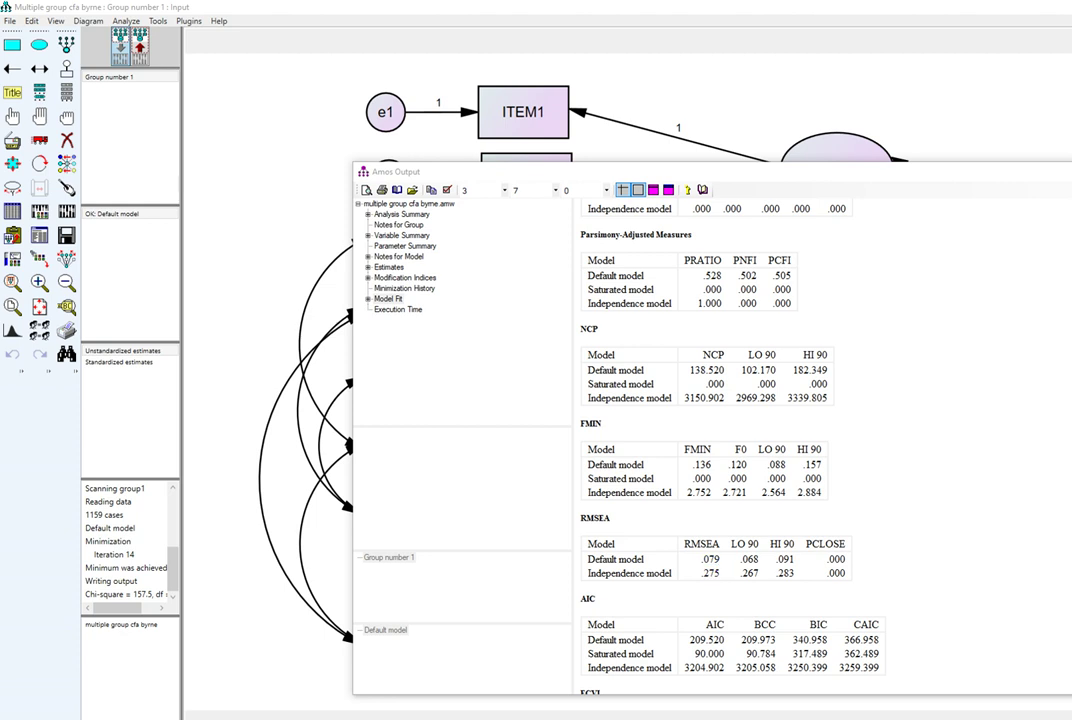
{"action": "left_click_drag", "start_coordinate": [693, 566], "coordinate": [731, 565]}
- Review the group 1 regression weights, marking the reference loadings of ITEM1, ITEM4 and ITEM15, and close the output
{"action": "left_click", "coordinate": [389, 267]}
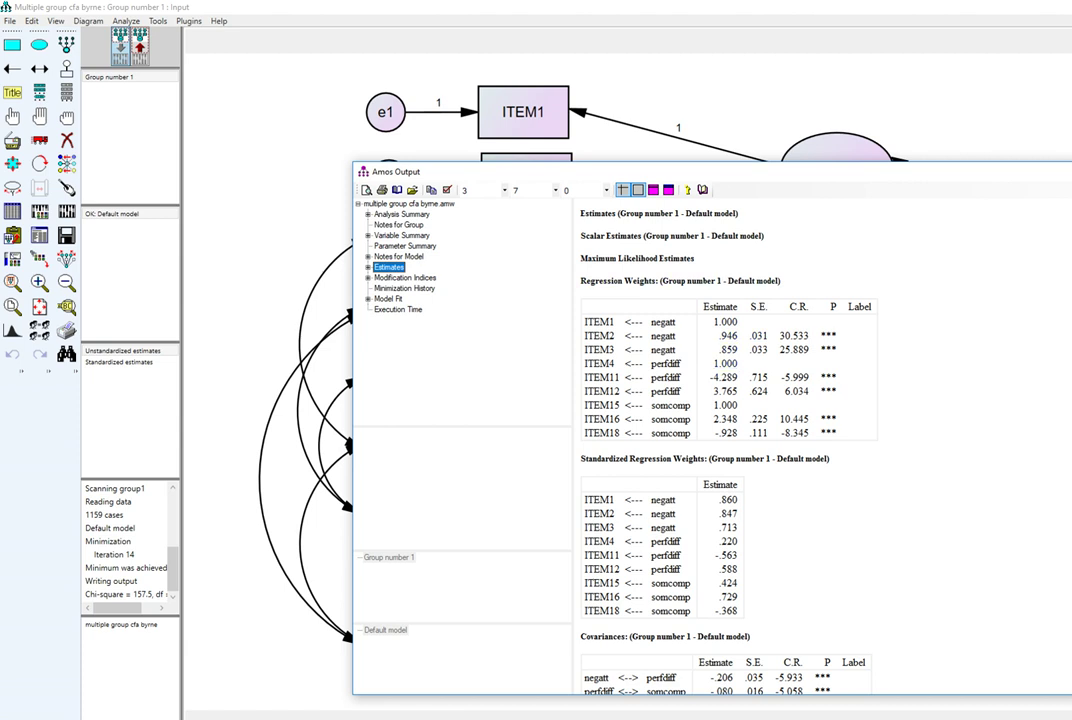
{"action": "left_click_drag", "start_coordinate": [712, 171], "coordinate": [714, 225]}
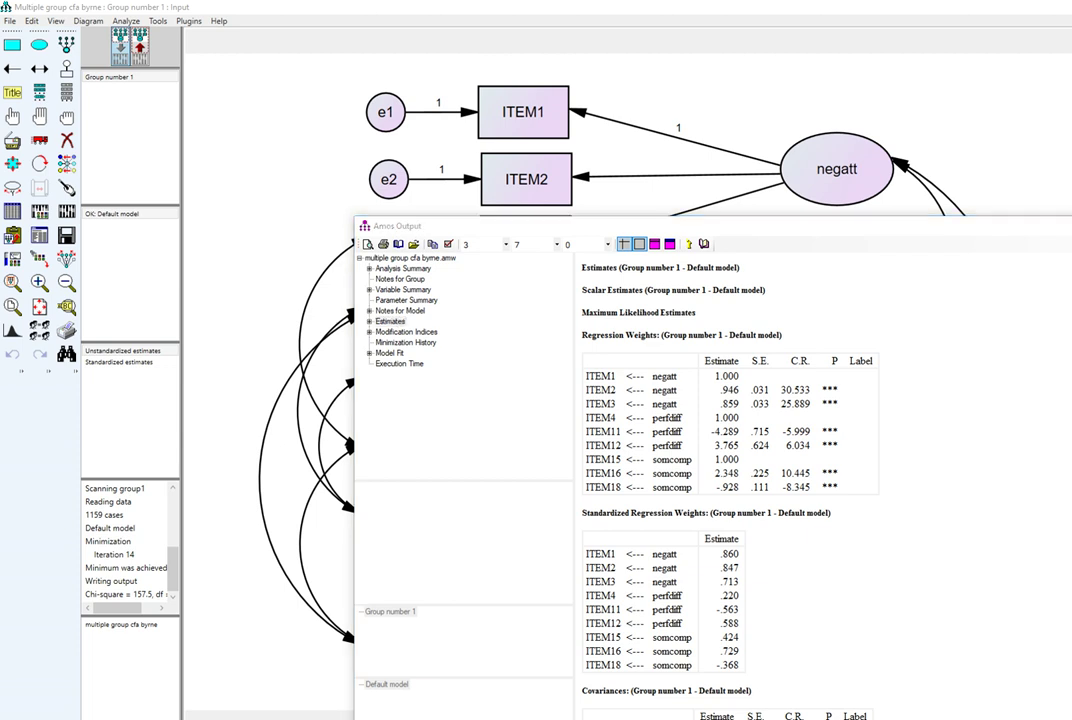
{"action": "left_click_drag", "start_coordinate": [713, 384], "coordinate": [738, 378]}
{"action": "left_click_drag", "start_coordinate": [715, 466], "coordinate": [750, 462]}
{"action": "left_click_drag", "start_coordinate": [714, 423], "coordinate": [738, 424]}
{"action": "key", "text": "Escape"}
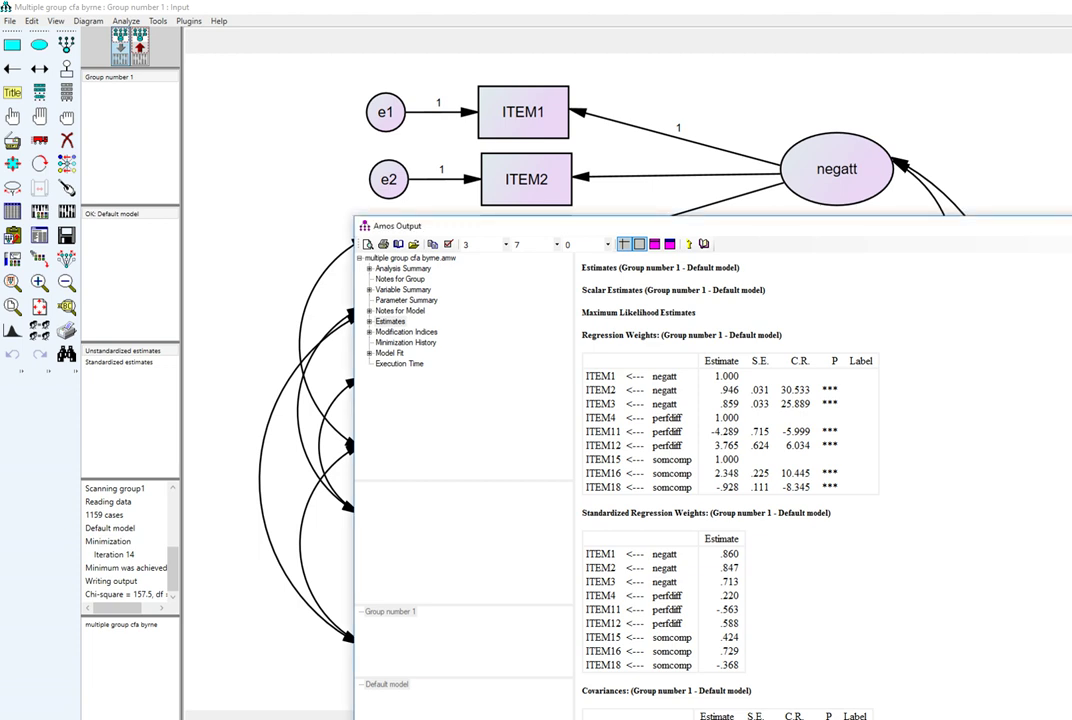
{"action": "key", "text": "alt+F4"}
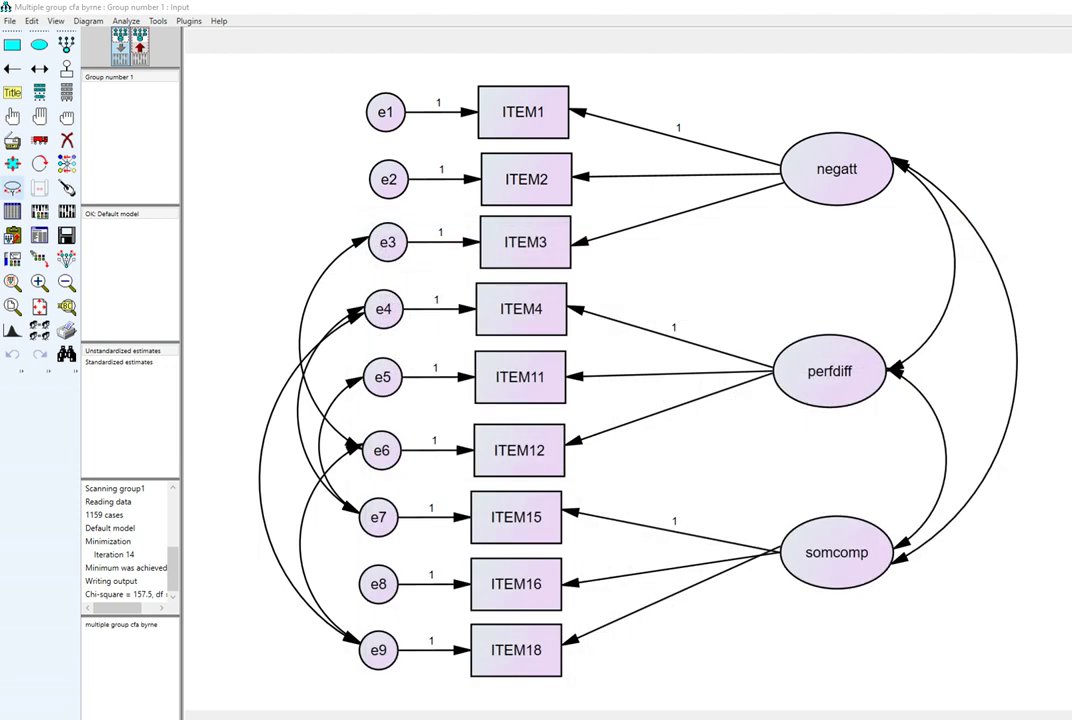
- Replace the data file of Group number 1 with group2.sav
{"action": "left_click", "coordinate": [12, 211]}
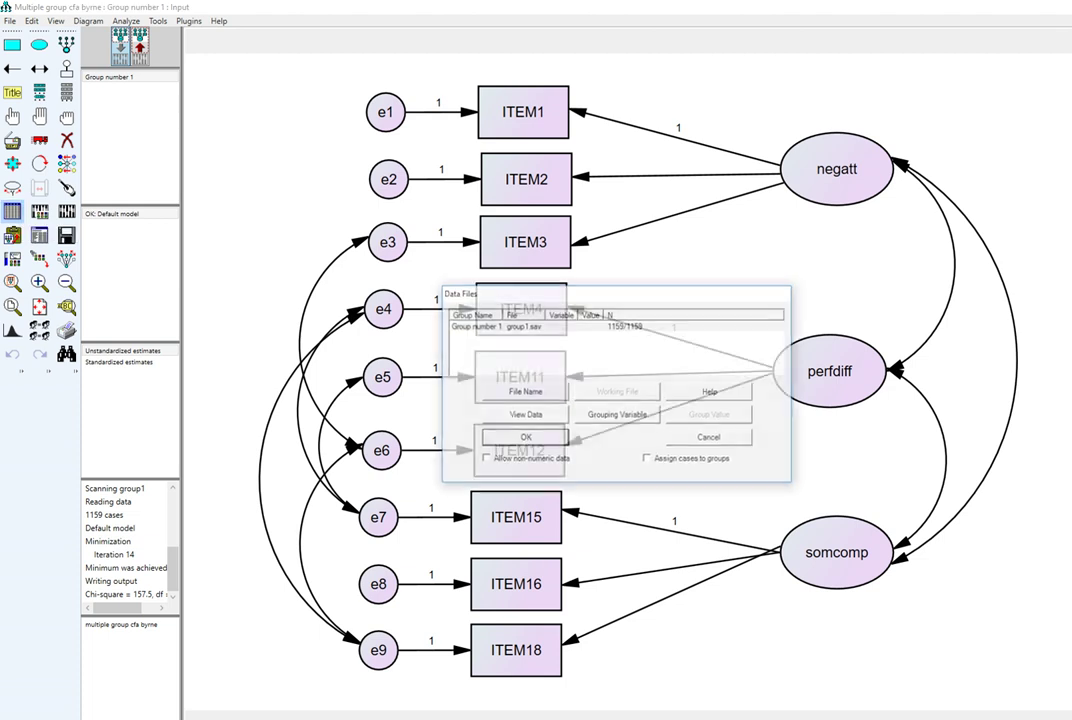
{"action": "left_click", "coordinate": [524, 391]}
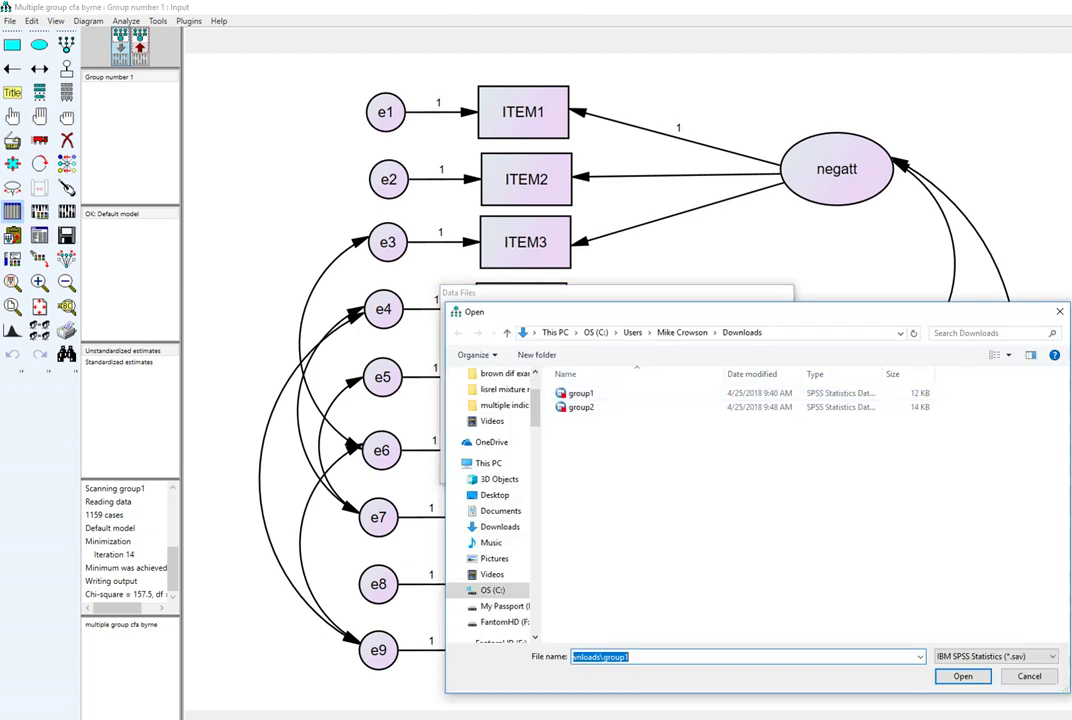
{"action": "left_click", "coordinate": [580, 407]}
{"action": "left_click", "coordinate": [962, 676]}
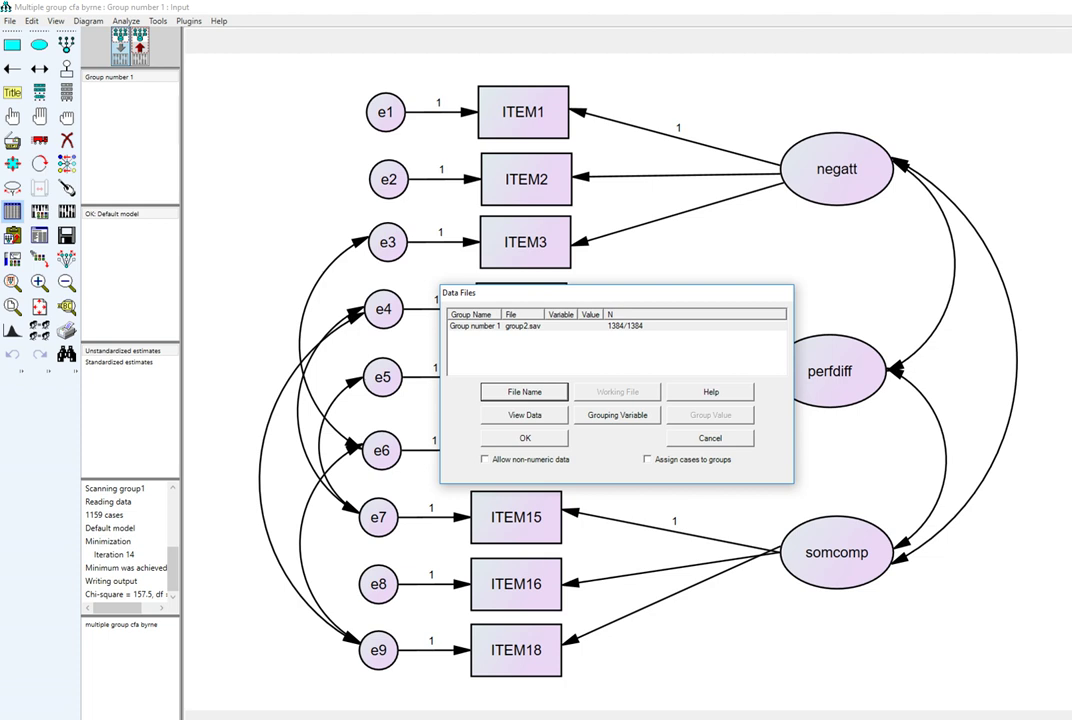
{"action": "left_click", "coordinate": [524, 437]}
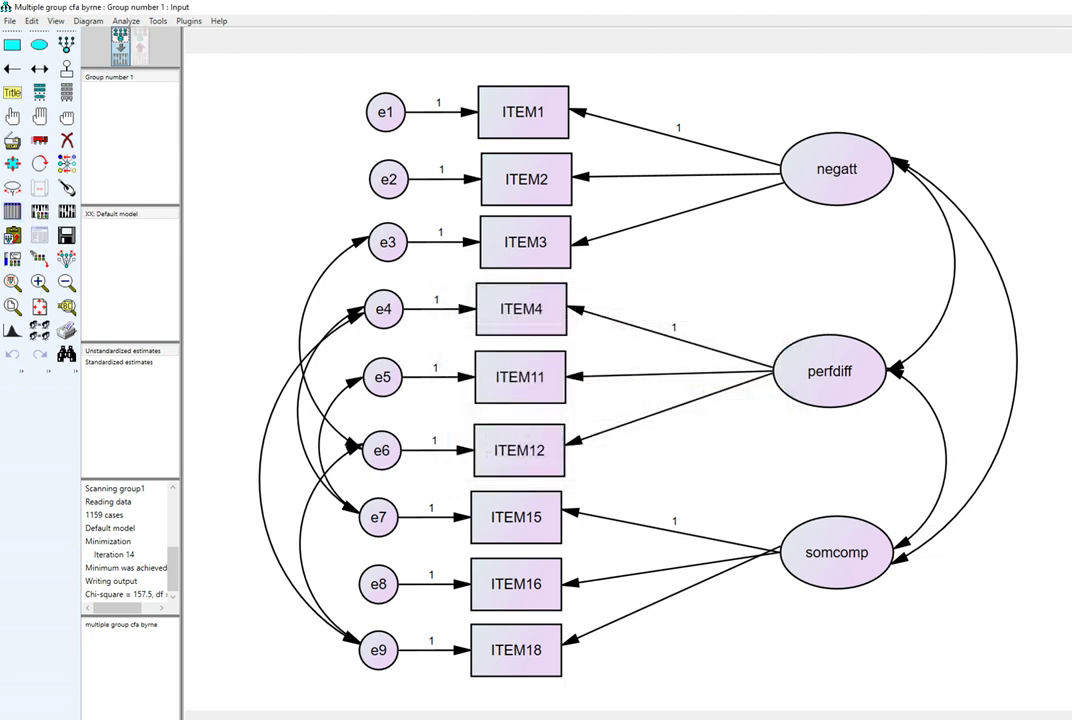
- Calculate the estimates for group2.sav and open the model fit summary in the text output
{"action": "left_click", "coordinate": [66, 211]}
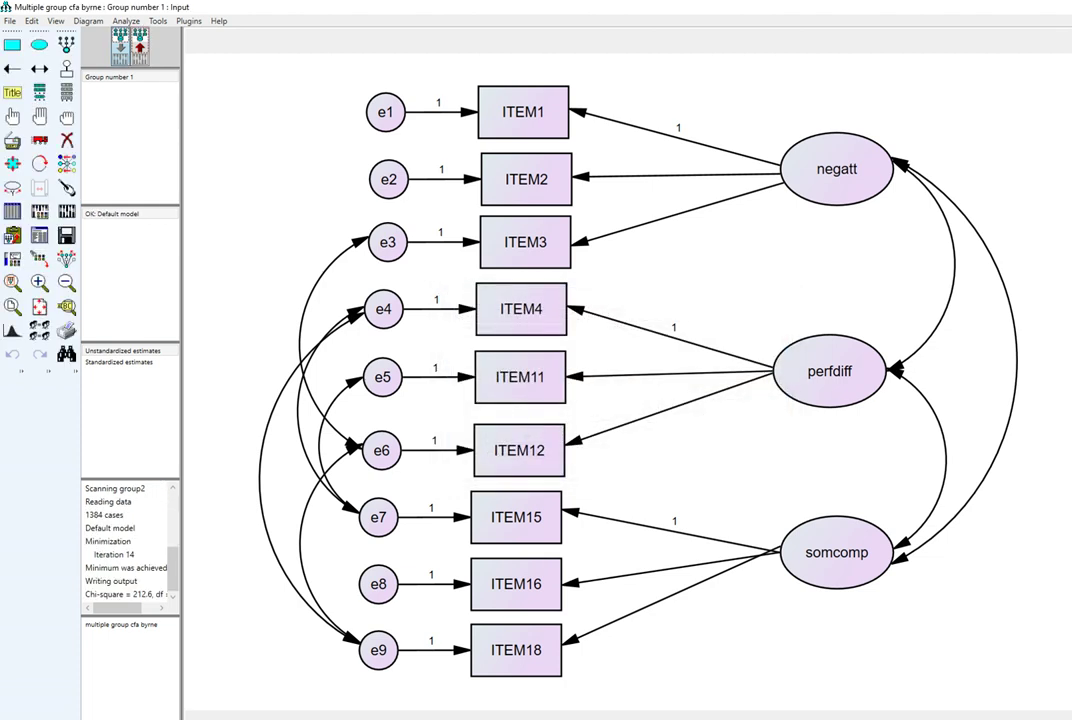
{"action": "left_click", "coordinate": [39, 235]}
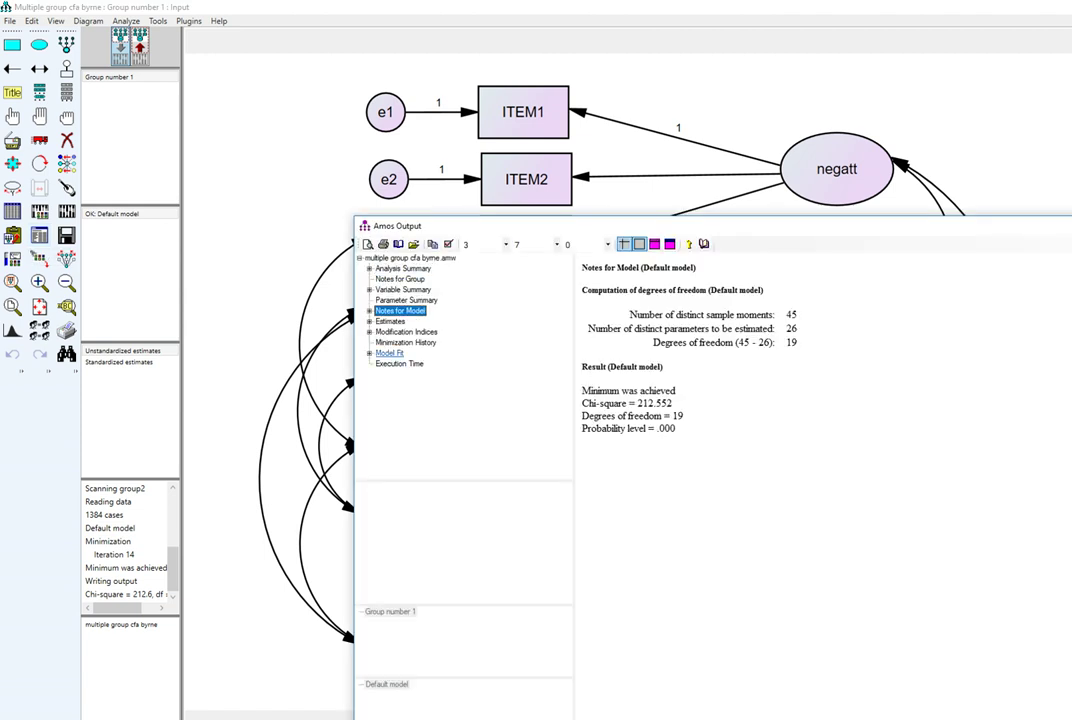
{"action": "left_click", "coordinate": [389, 353]}
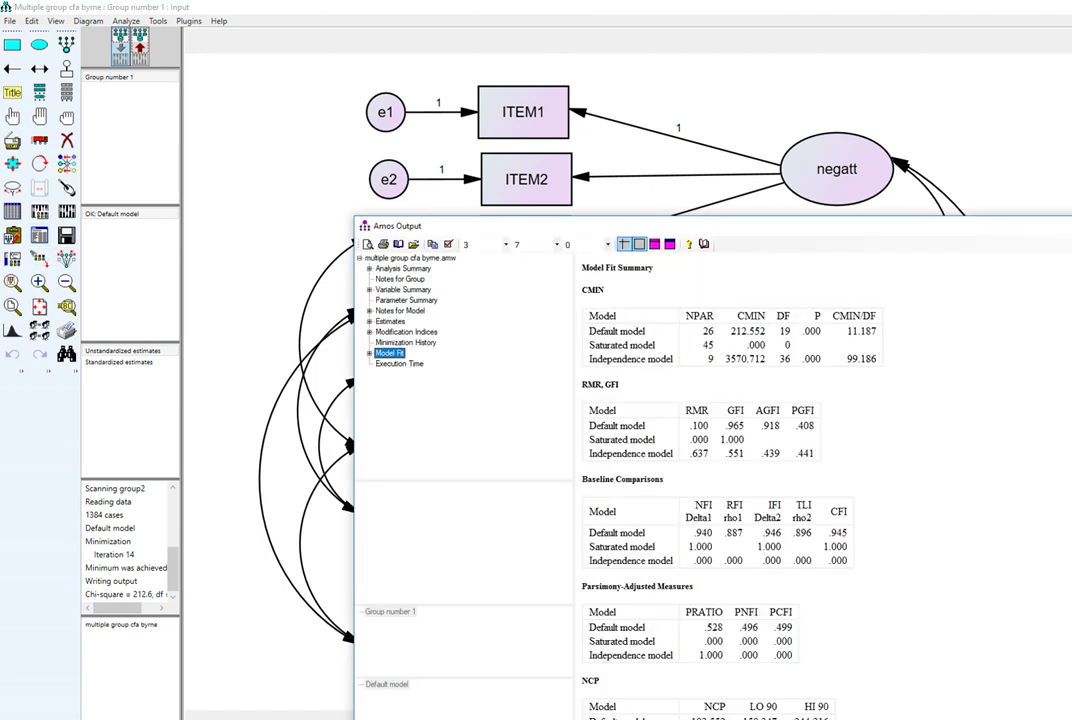
- Examine the group 2 fit indices, marking the default model's CFI, TLI, GFI, AGFI and RMSEA, and close the output
{"action": "left_click_drag", "start_coordinate": [830, 540], "coordinate": [858, 535]}
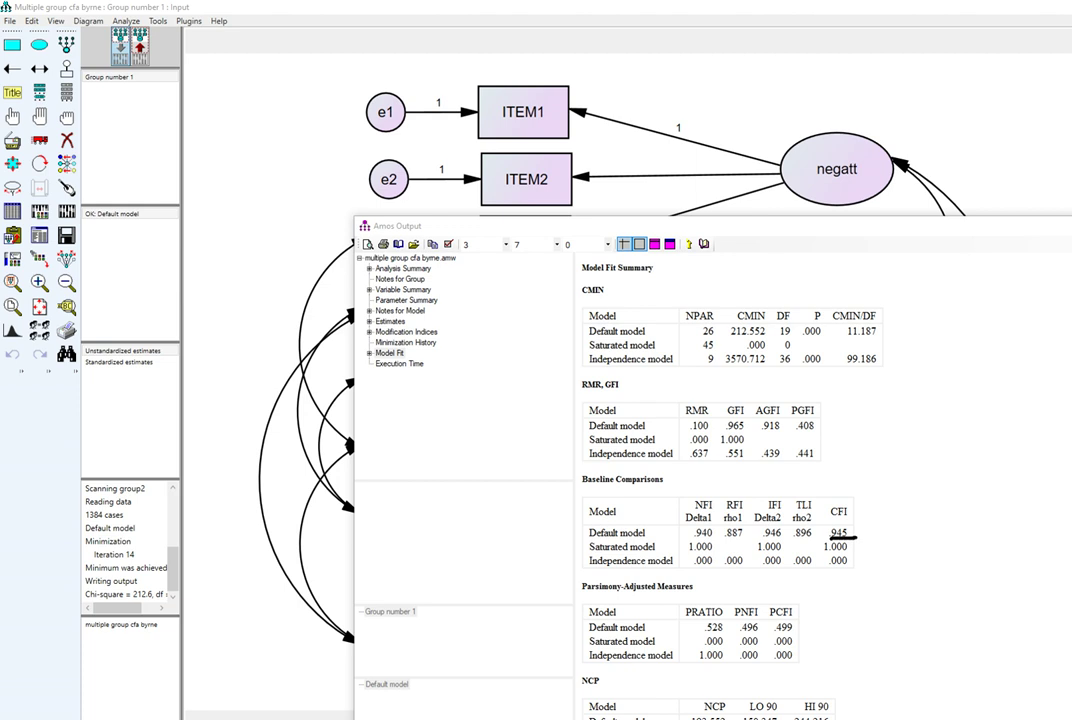
{"action": "left_click_drag", "start_coordinate": [792, 542], "coordinate": [828, 541]}
{"action": "left_click_drag", "start_coordinate": [728, 428], "coordinate": [780, 436]}
{"action": "key", "text": "Escape"}
{"action": "scroll", "coordinate": [820, 480], "scroll_direction": "down", "scroll_amount": 5}
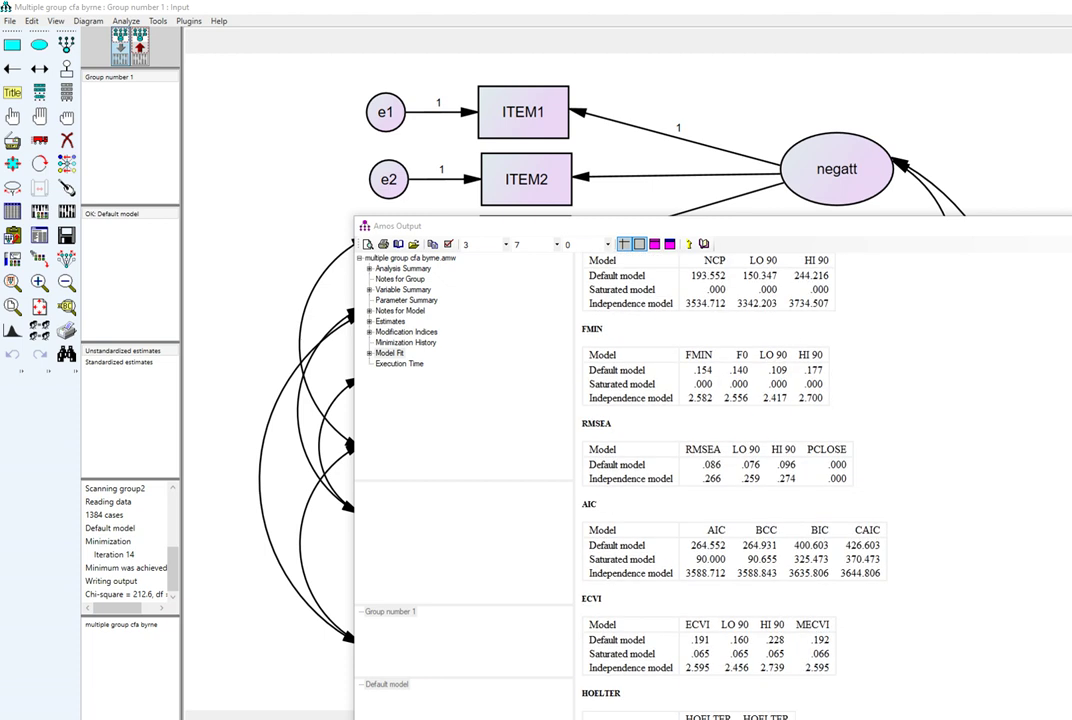
{"action": "left_click_drag", "start_coordinate": [697, 474], "coordinate": [738, 472]}
{"action": "key", "text": "Escape"}
{"action": "left_click_drag", "start_coordinate": [700, 226], "coordinate": [629, 344]}
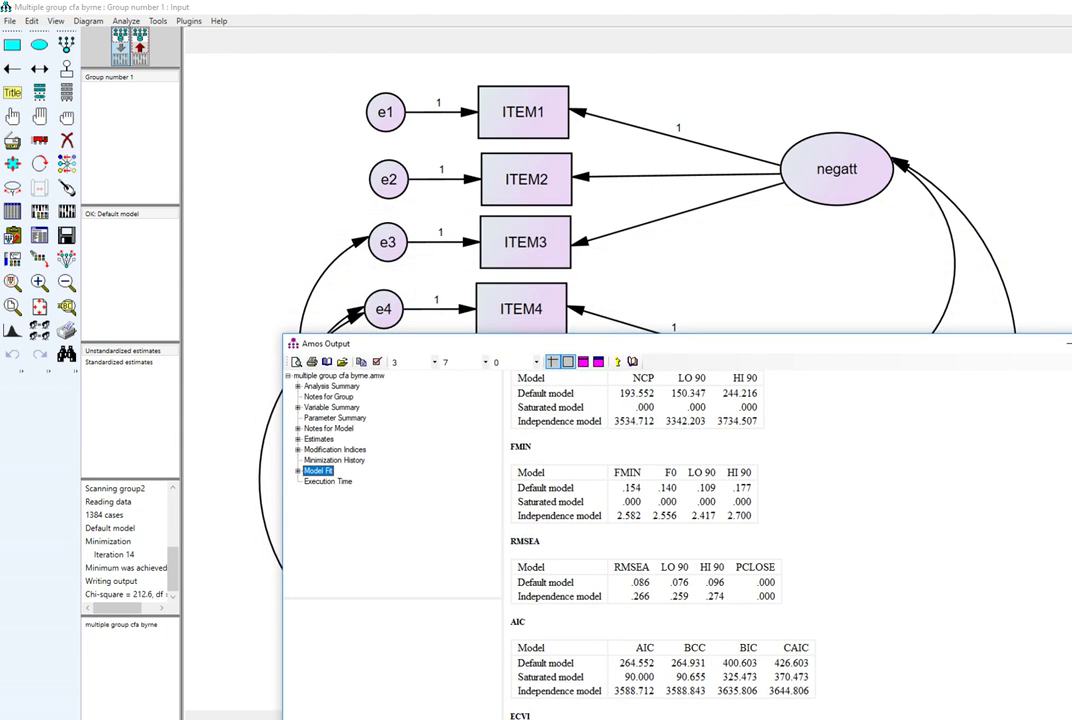
{"action": "left_click_drag", "start_coordinate": [429, 344], "coordinate": [359, 215]}
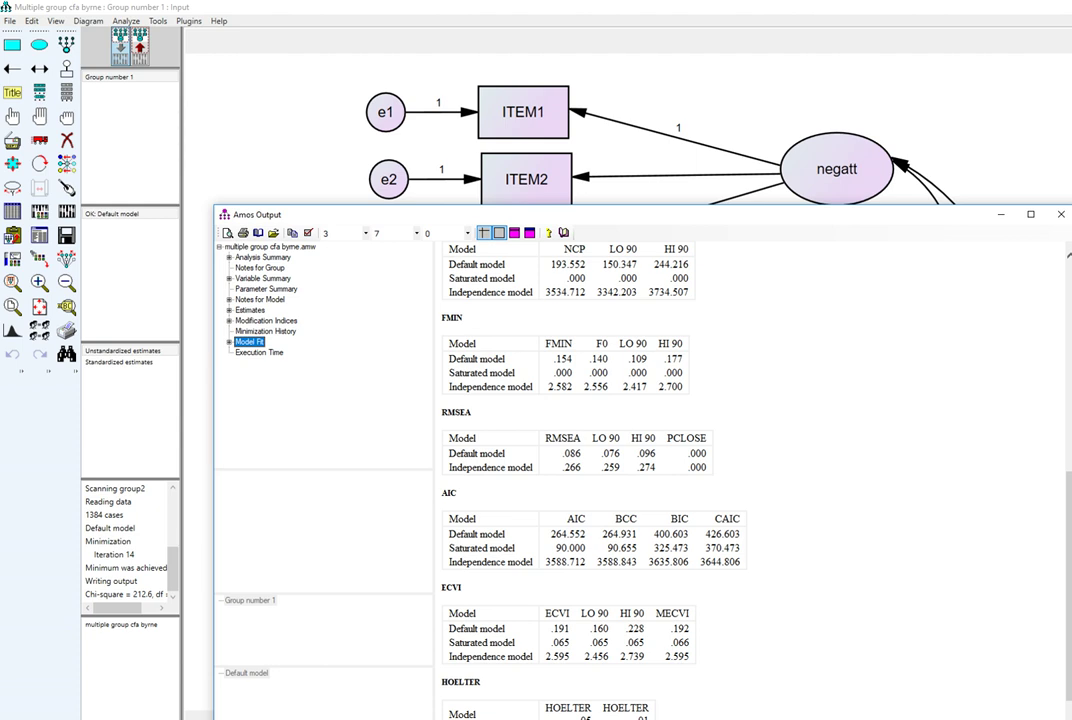
{"action": "left_click_drag", "start_coordinate": [800, 214], "coordinate": [769, 197]}
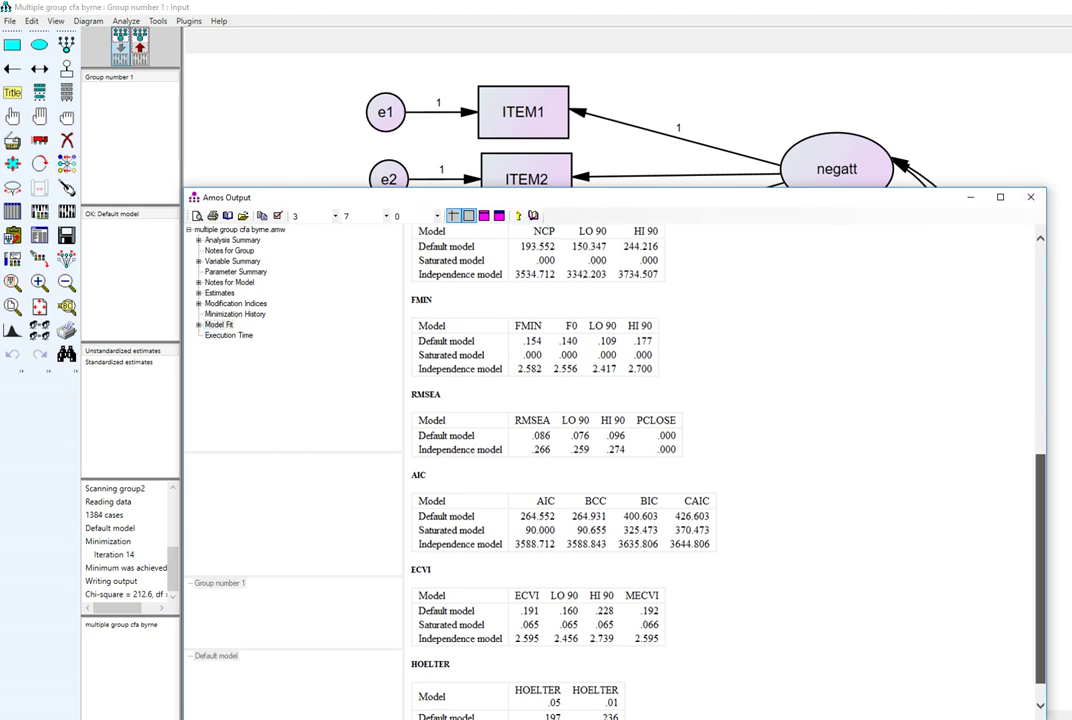
{"action": "scroll", "coordinate": [725, 465], "scroll_direction": "down", "scroll_amount": 1}
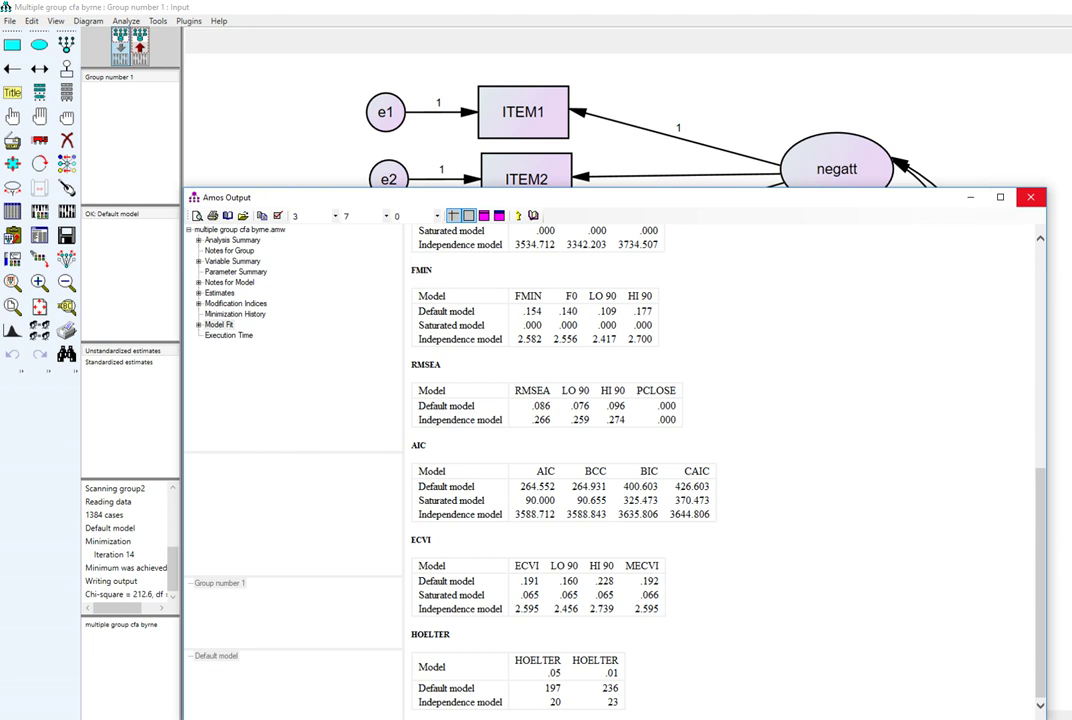
{"action": "left_click", "coordinate": [1031, 197]}
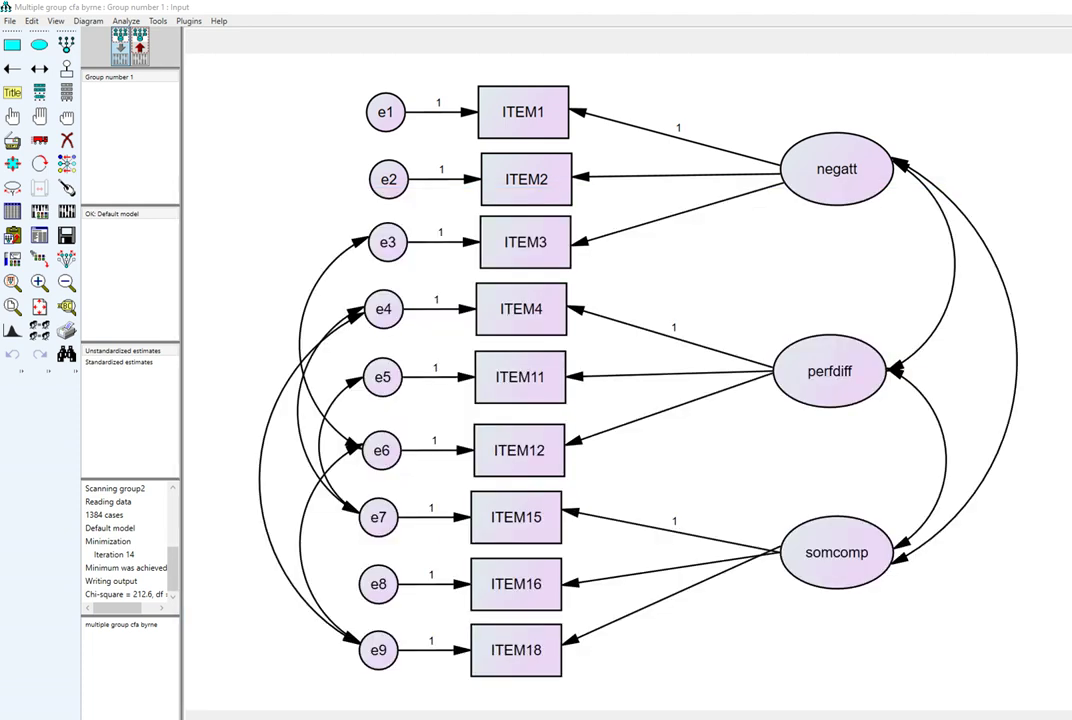
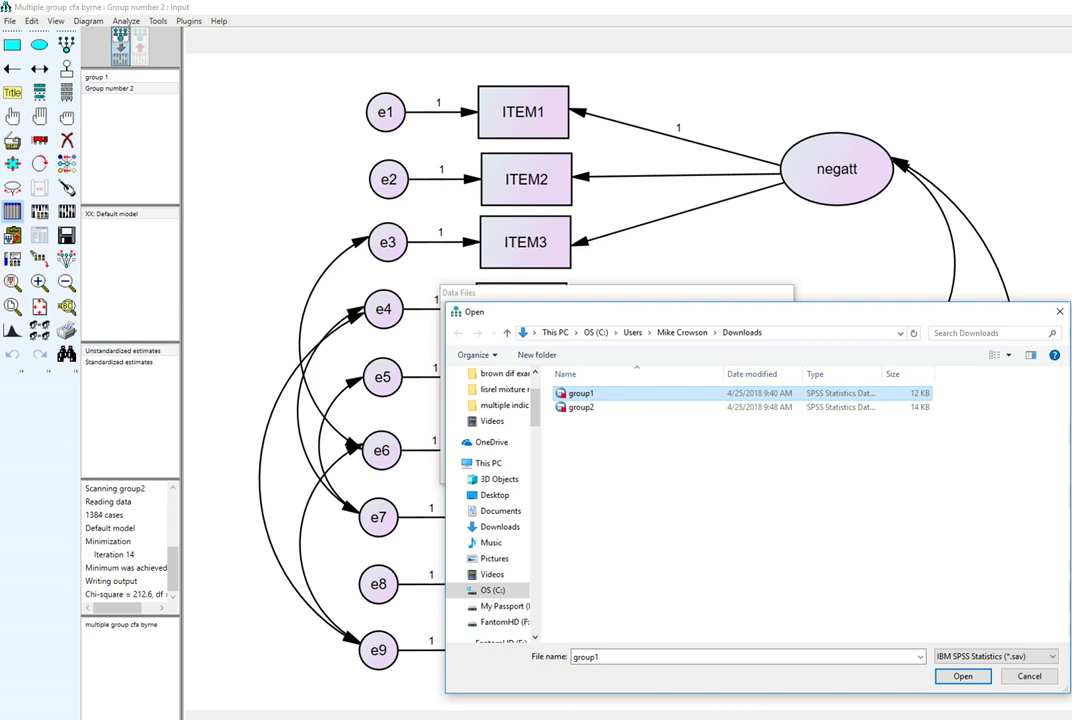
- Assign the group2.sav data file to Group number 2 and leave the data file setup
{"action": "left_click", "coordinate": [475, 335]}
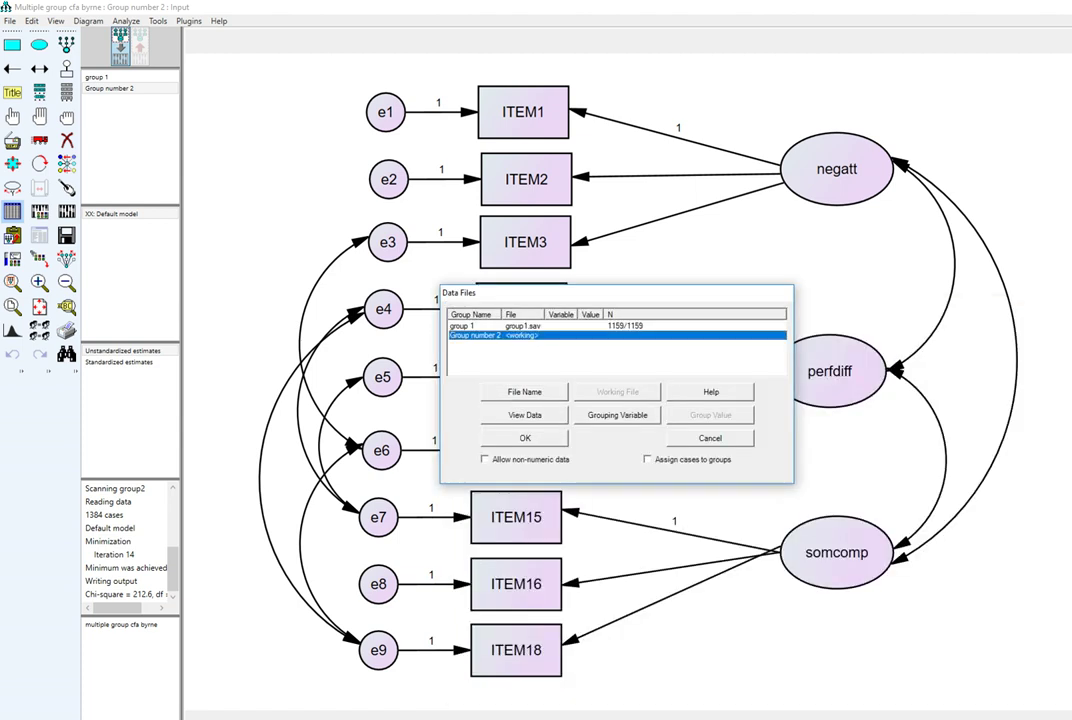
{"action": "left_click", "coordinate": [524, 391]}
{"action": "left_click", "coordinate": [581, 407]}
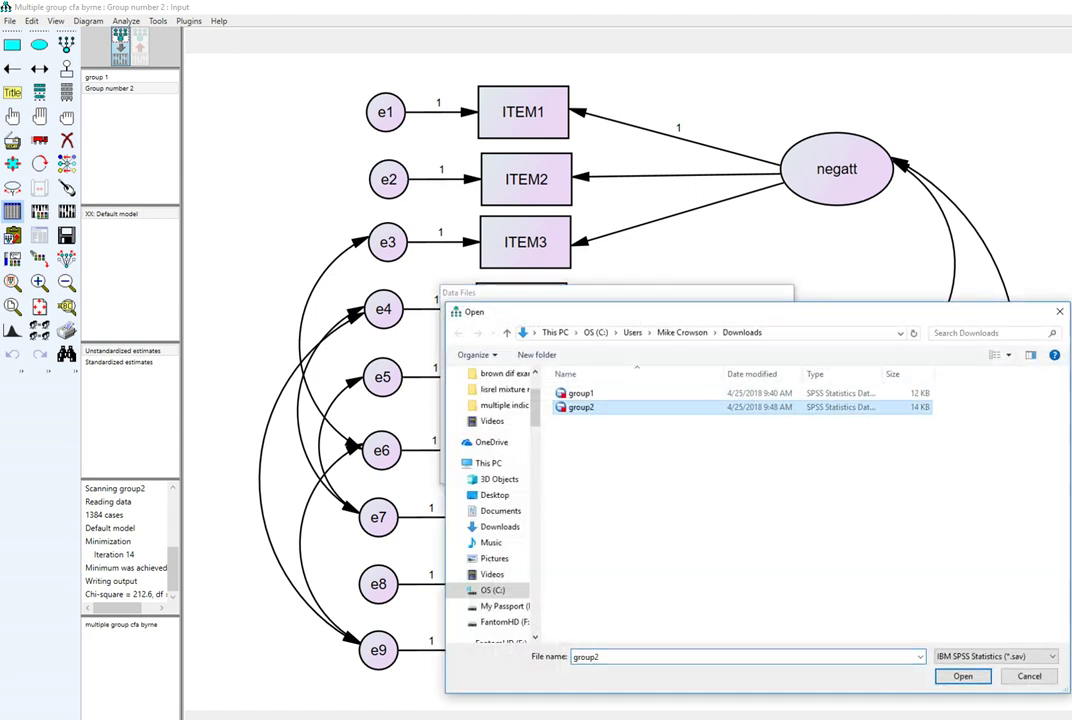
{"action": "key", "text": "Return"}
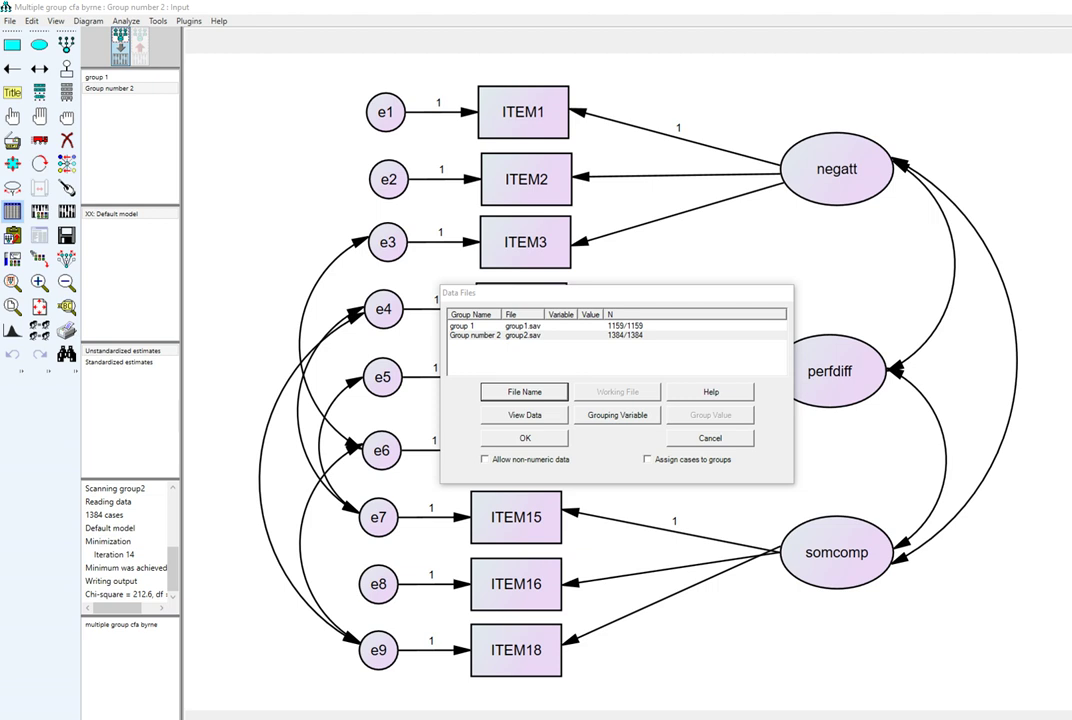
{"action": "key", "text": "Escape"}
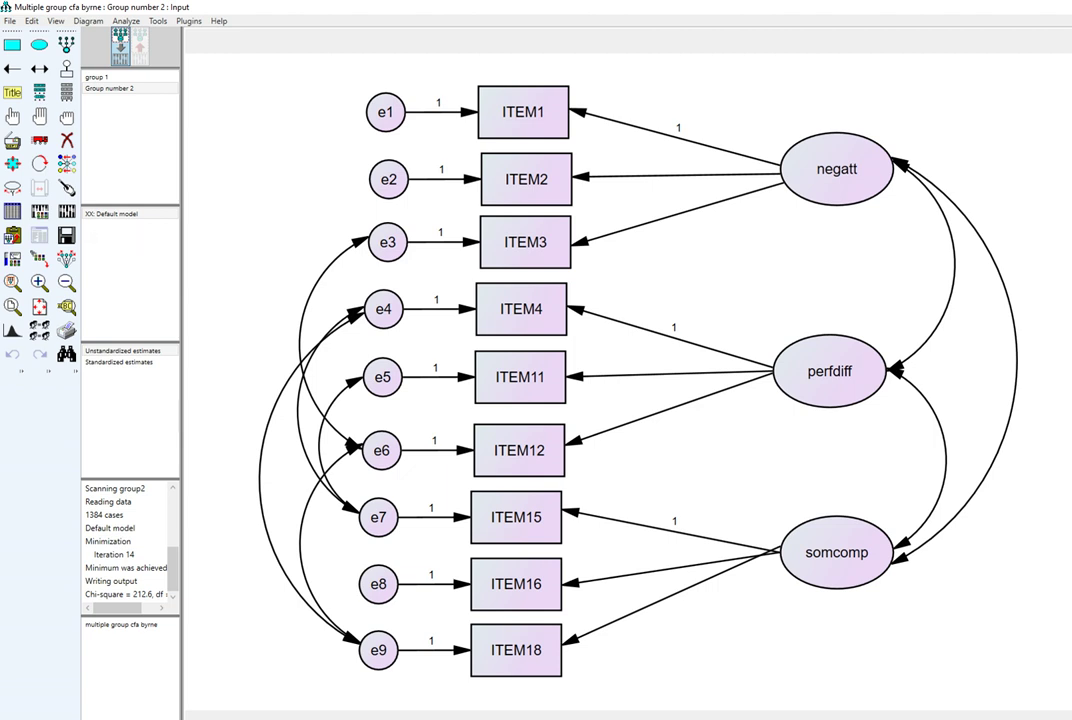
- Calculate the estimates for the two-group model and examine its model fit summary beside the path diagram
{"action": "left_click", "coordinate": [66, 211]}
{"action": "left_click", "coordinate": [39, 234]}
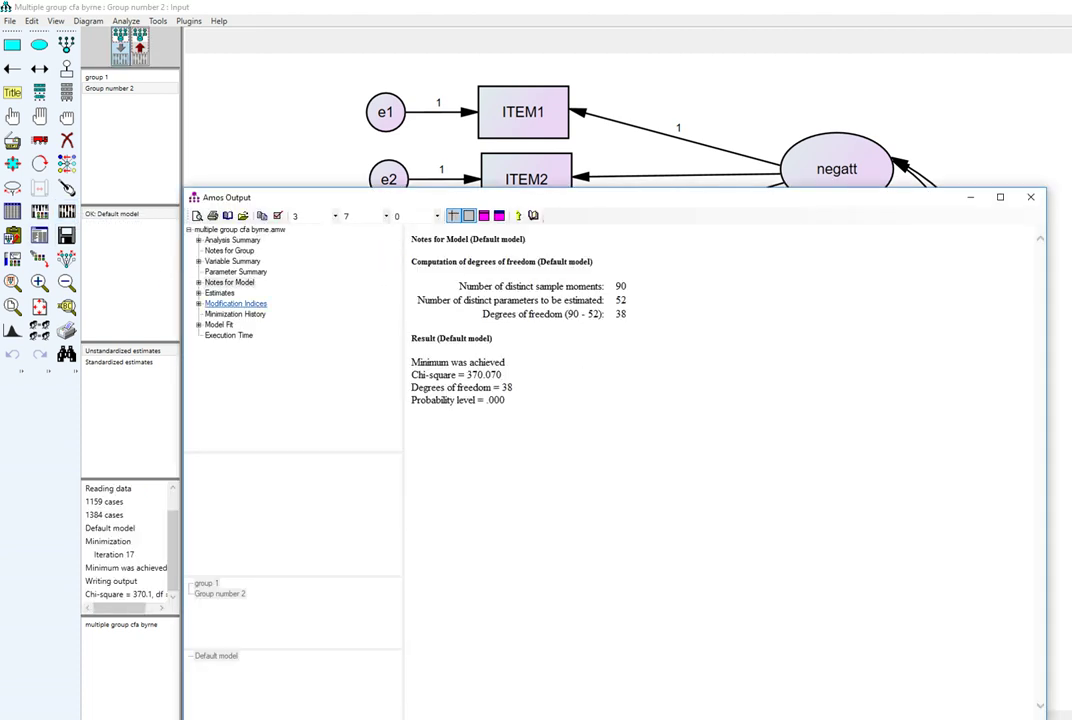
{"action": "left_click", "coordinate": [218, 324]}
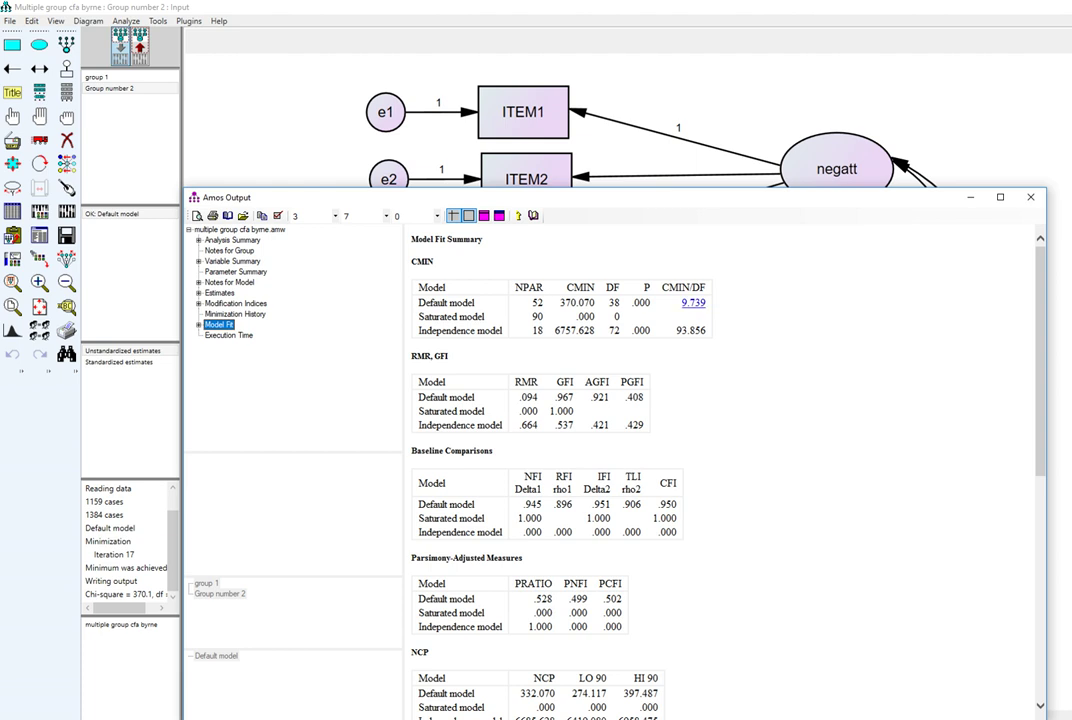
{"action": "left_click_drag", "start_coordinate": [600, 197], "coordinate": [572, 450]}
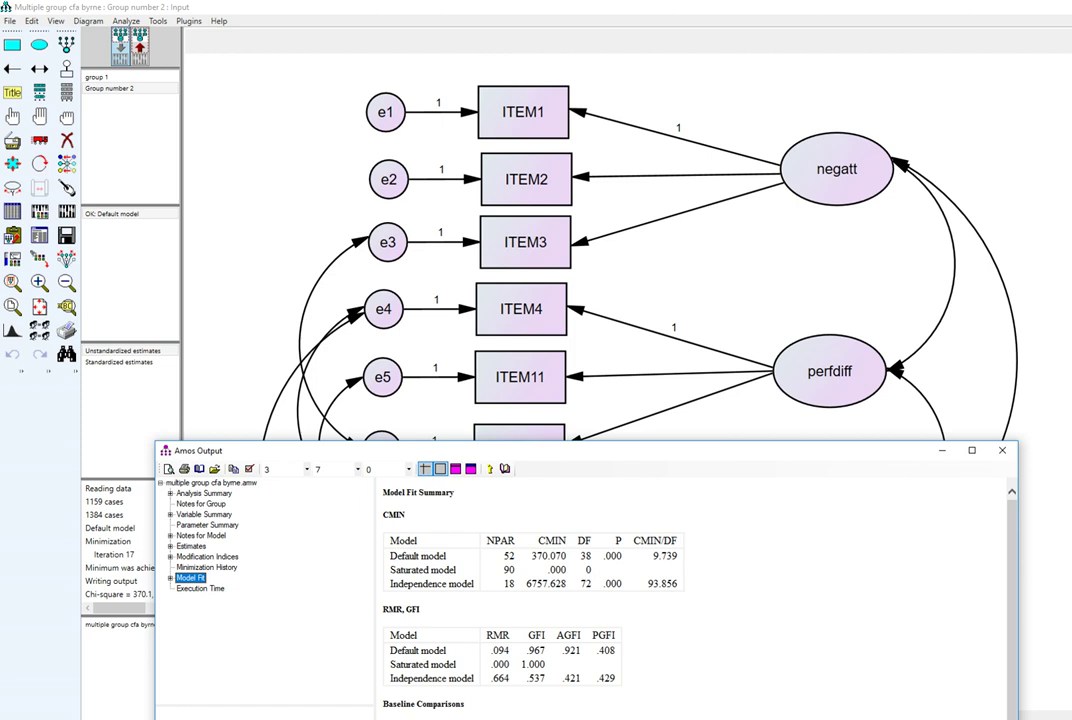
{"action": "left_click_drag", "start_coordinate": [272, 450], "coordinate": [317, 94]}
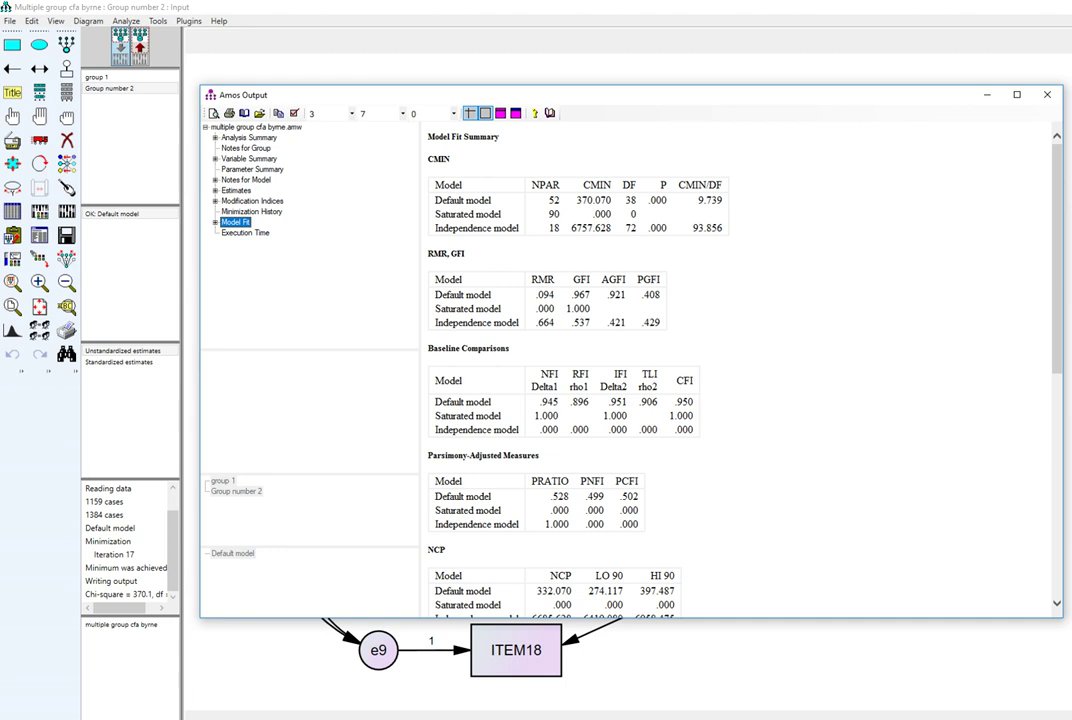
{"action": "key", "text": "alt+Tab"}
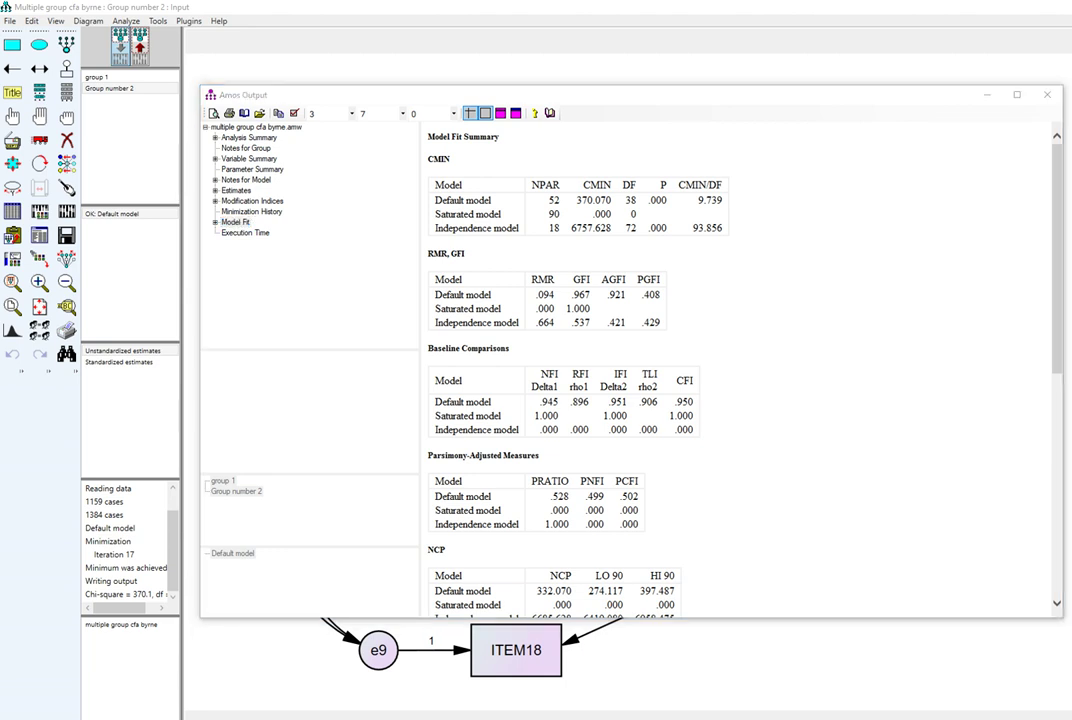
- Review the two-group model's fit summary, marking the default model's CFI and TLI and checking its RMSEA
{"action": "left_click_drag", "start_coordinate": [672, 409], "coordinate": [709, 406]}
{"action": "left_click_drag", "start_coordinate": [637, 409], "coordinate": [659, 405]}
{"action": "key", "text": "Escape"}
{"action": "scroll", "coordinate": [640, 360], "scroll_direction": "down", "scroll_amount": 5}
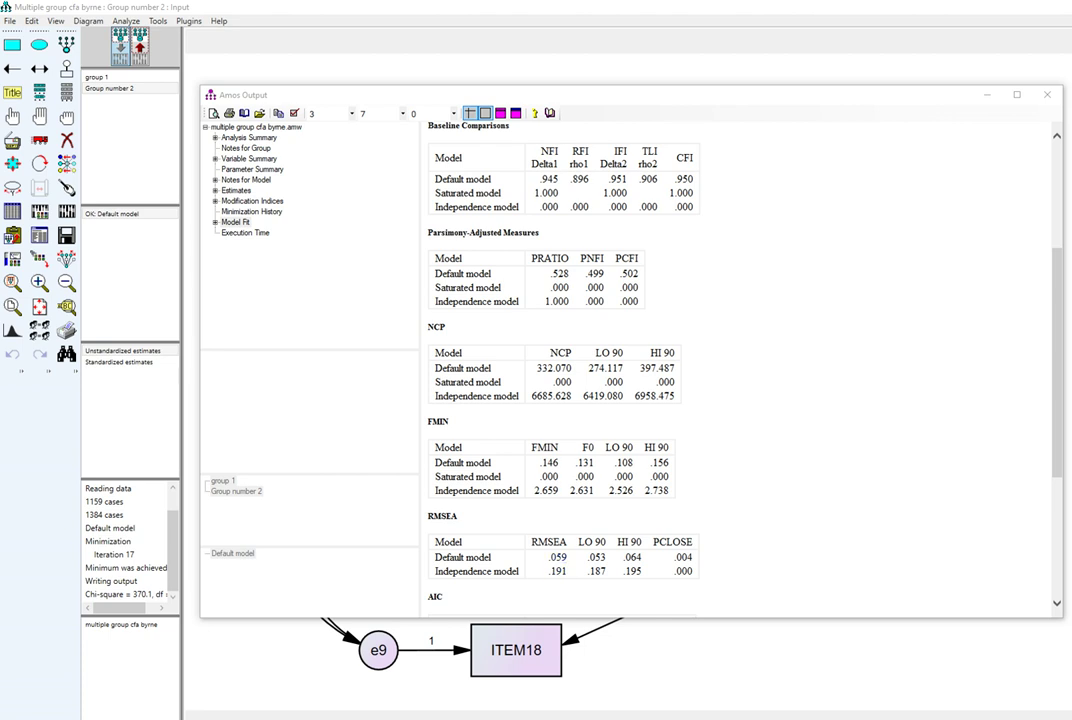
{"action": "scroll", "coordinate": [740, 365], "scroll_direction": "up", "scroll_amount": 3}
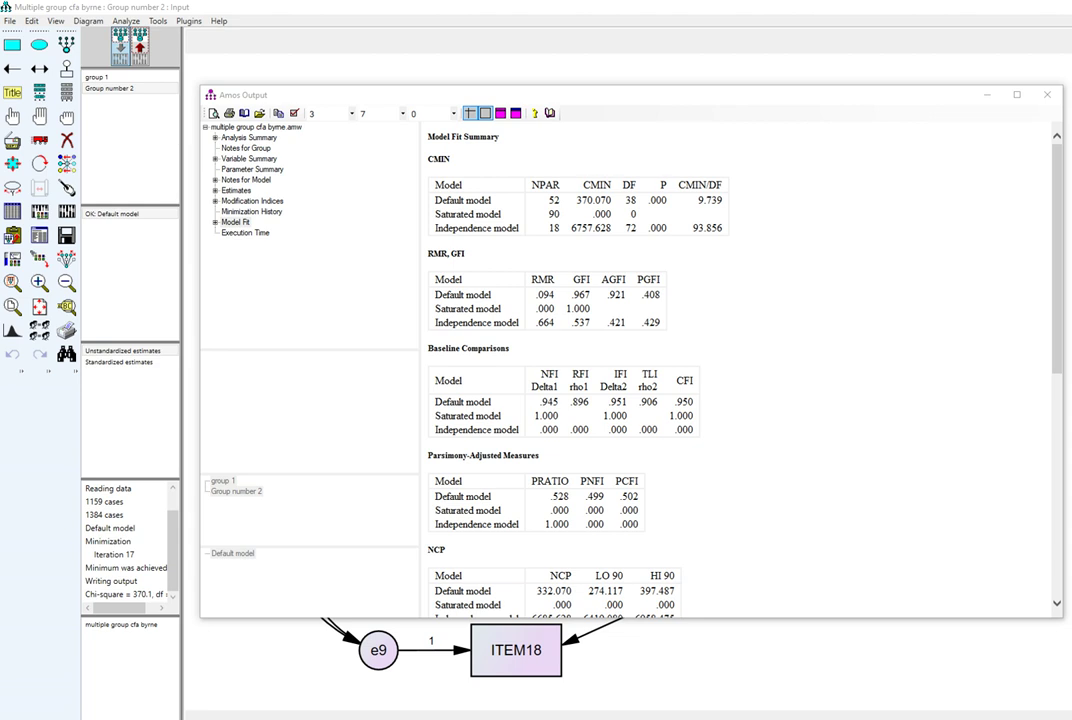
- Open the estimates output for group 1 and examine its regression weights, covariances and correlations
{"action": "key", "text": "Up"}
{"action": "key", "text": "Up"}
{"action": "key", "text": "Up"}
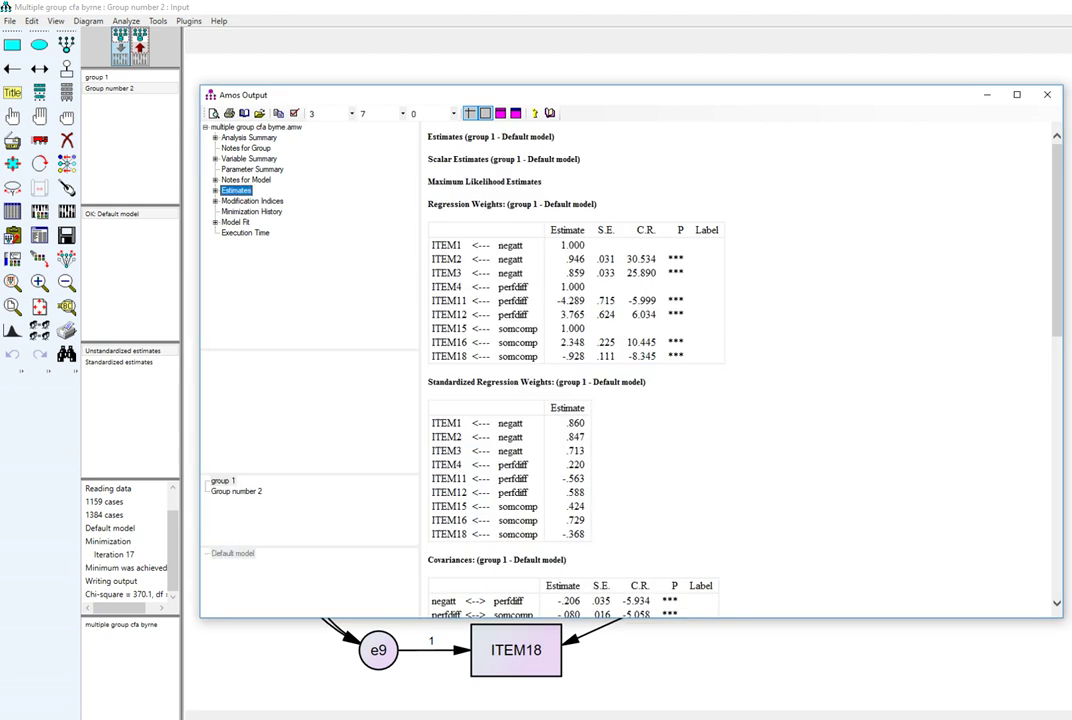
{"action": "left_click", "coordinate": [222, 480]}
{"action": "left_click_drag", "start_coordinate": [463, 136], "coordinate": [551, 136]}
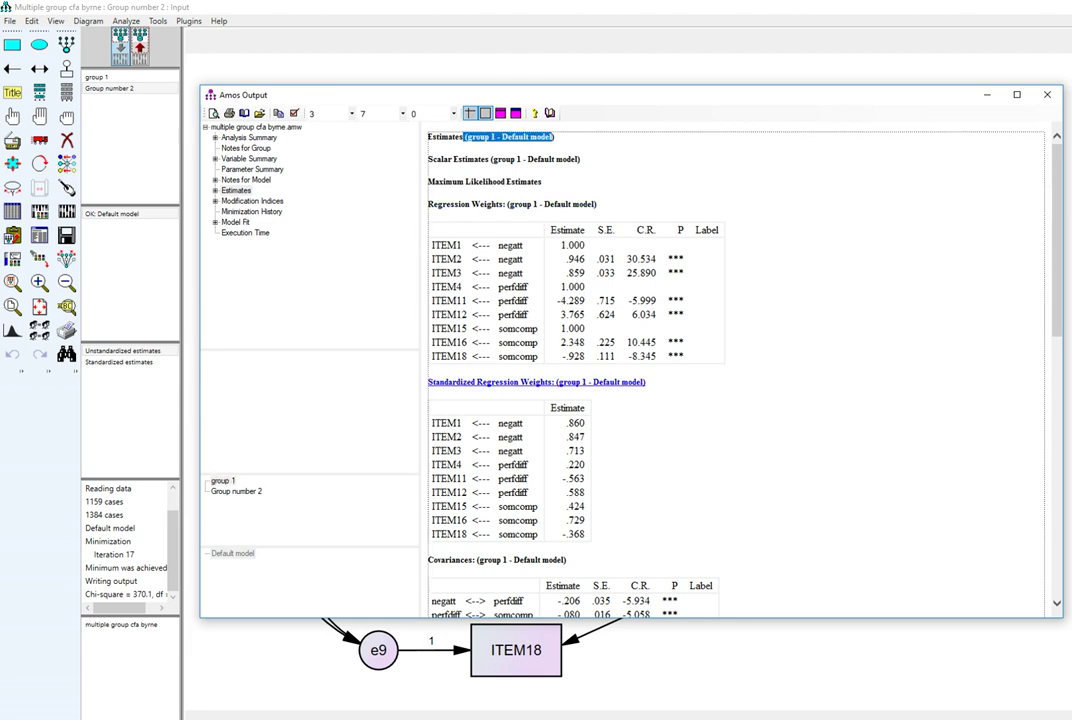
{"action": "scroll", "coordinate": [540, 381], "scroll_direction": "down", "scroll_amount": 6}
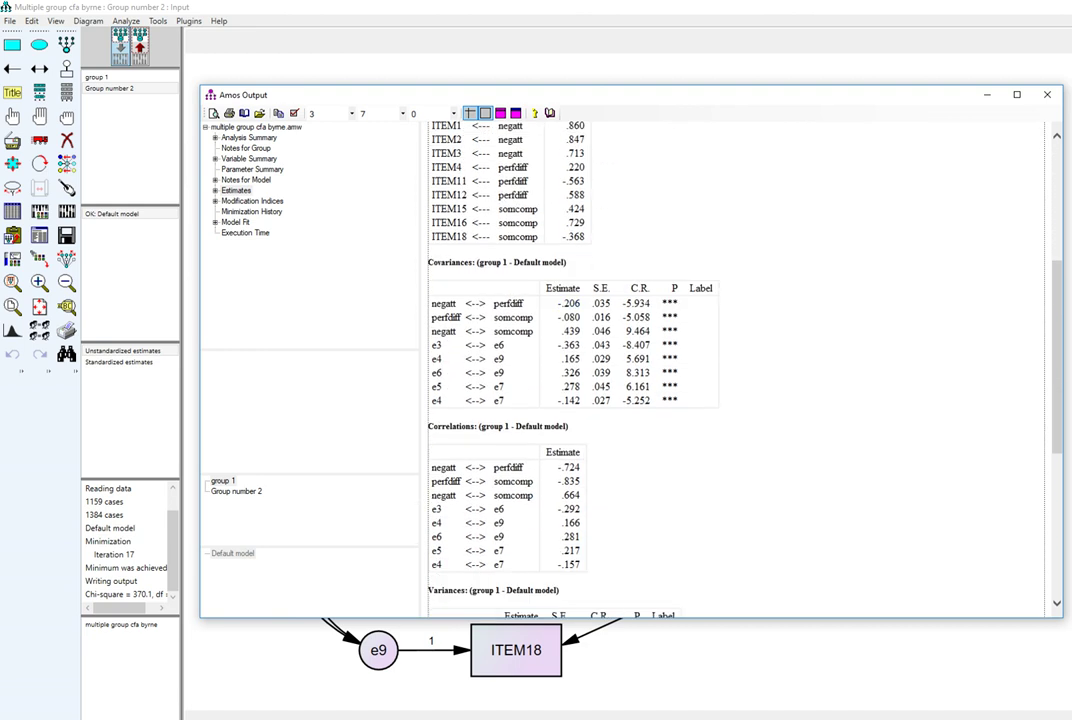
{"action": "scroll", "coordinate": [540, 381], "scroll_direction": "up", "scroll_amount": 6}
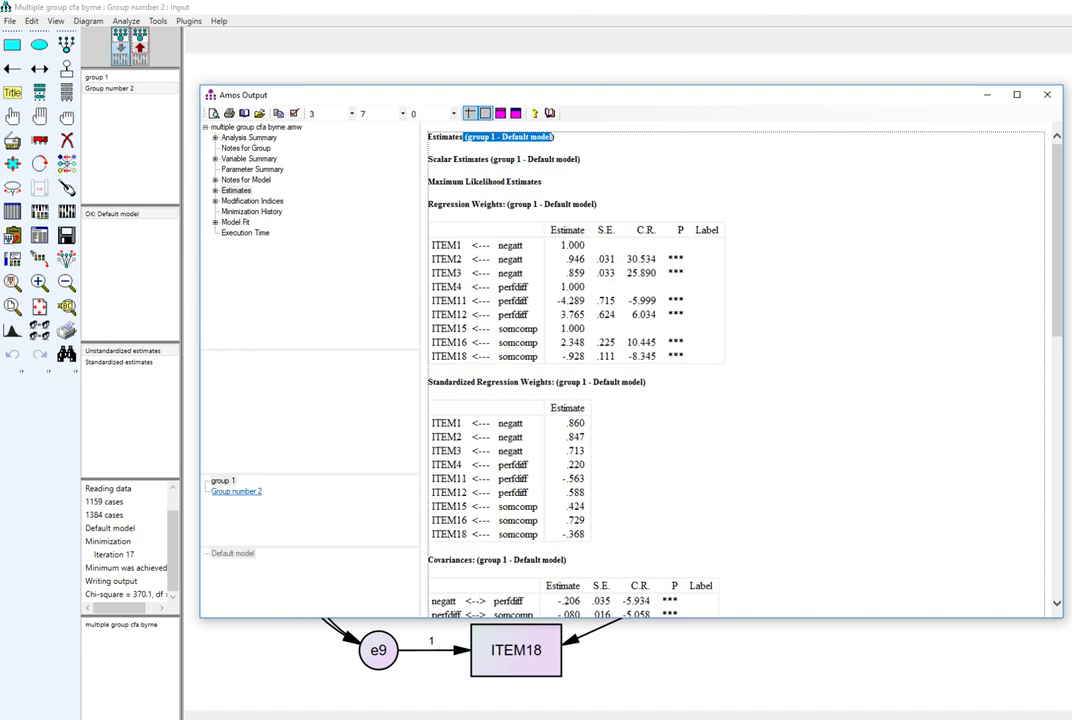
- Compare the Group number 2 estimates with those of group 1, including the covariances and correlations
{"action": "left_click", "coordinate": [236, 491]}
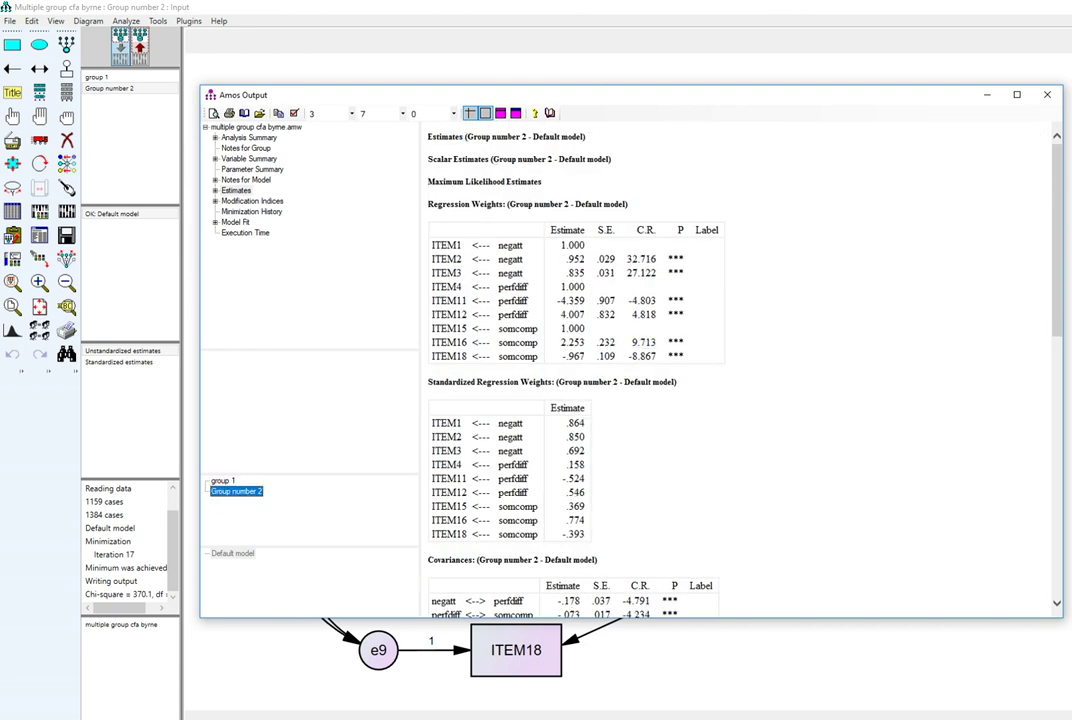
{"action": "key", "text": "Up"}
{"action": "key", "text": "Down"}
{"action": "key", "text": "Up"}
{"action": "key", "text": "Down"}
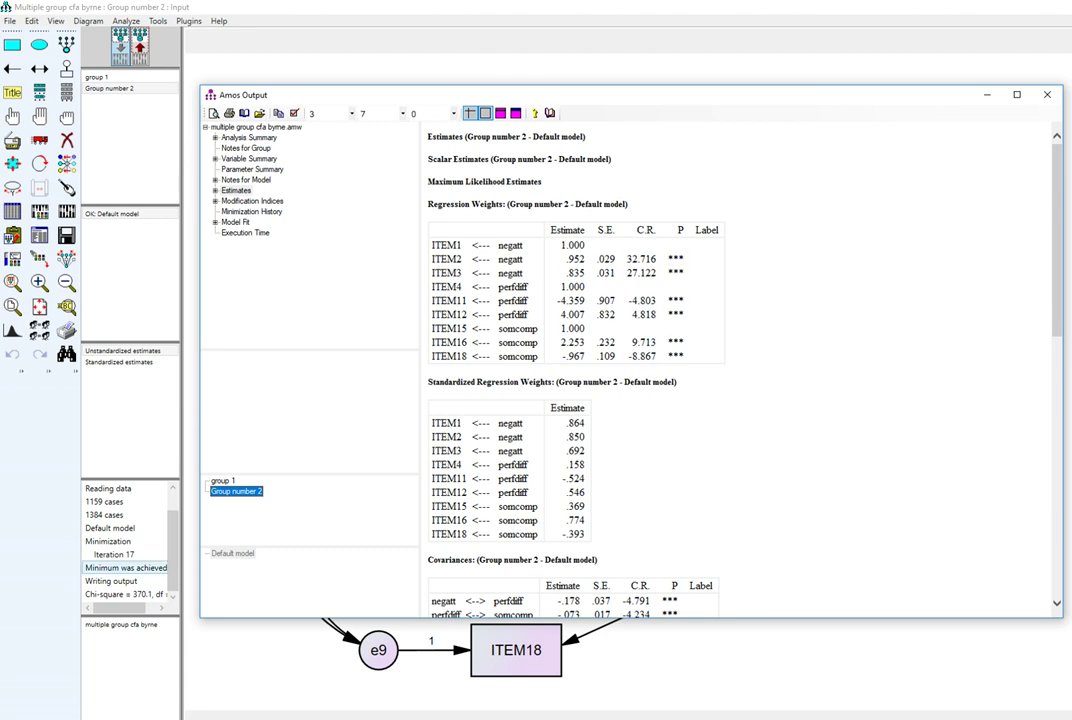
{"action": "left_click", "coordinate": [222, 480]}
{"action": "left_click", "coordinate": [236, 491]}
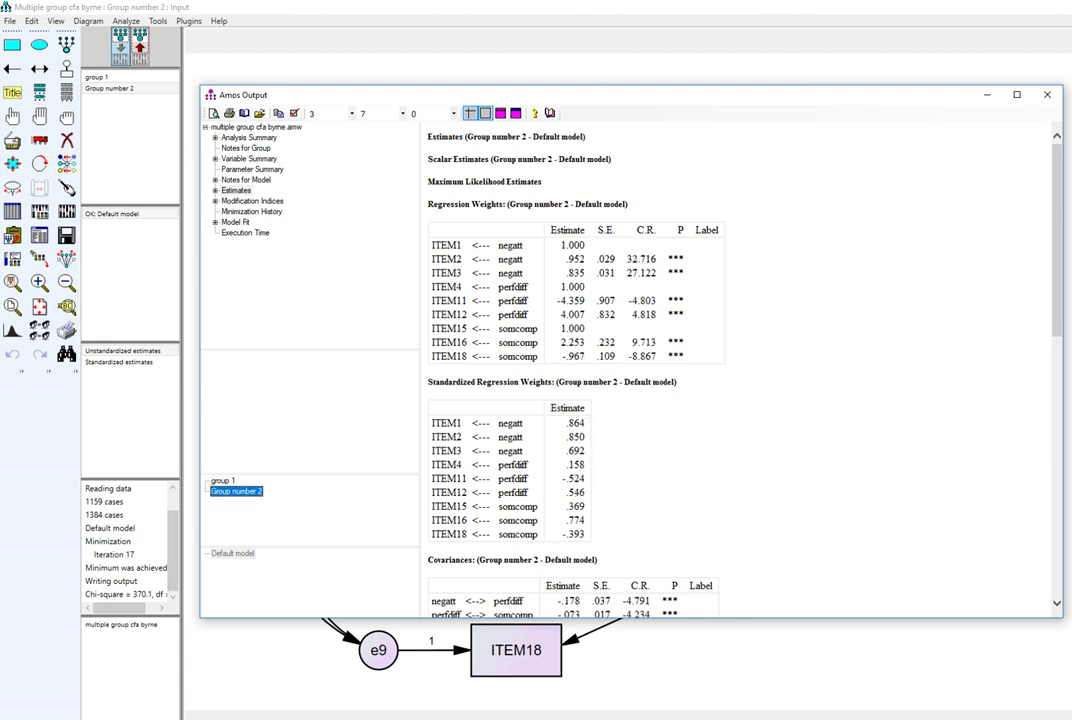
{"action": "scroll", "coordinate": [560, 400], "scroll_direction": "down", "scroll_amount": 6}
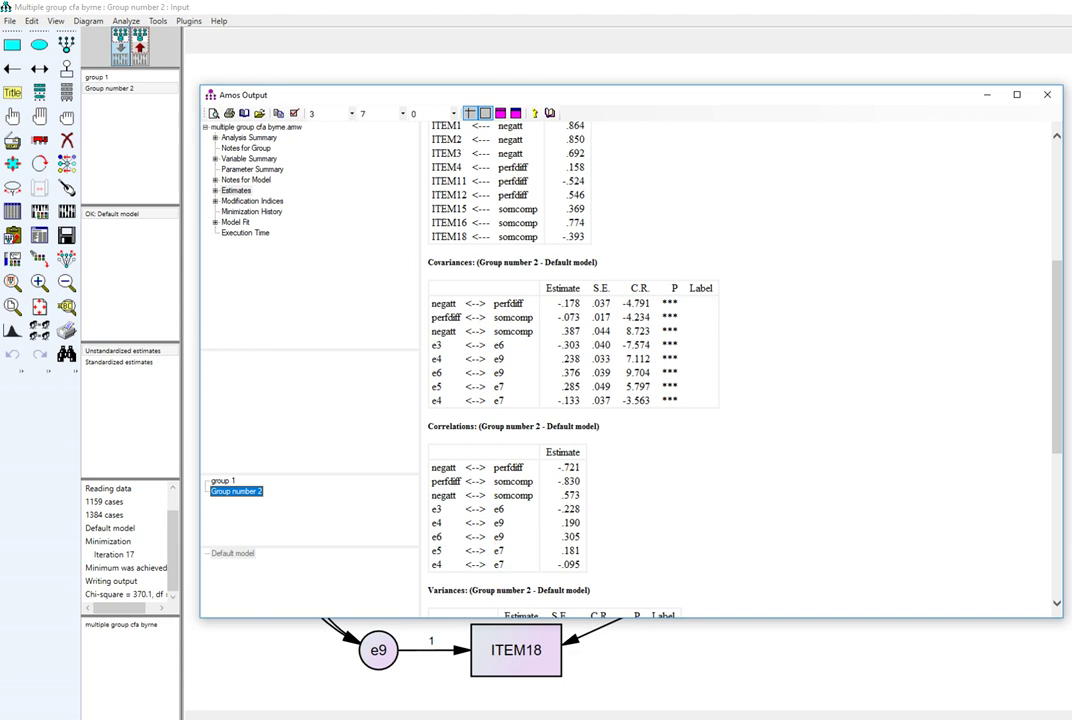
- Close the text output and open the list of analysis commands
{"action": "mouse_move", "coordinate": [600, 94]}
{"action": "left_mouse_down"}
{"action": "mouse_move", "coordinate": [624, 398]}
{"action": "mouse_move", "coordinate": [632, 131]}
{"action": "mouse_move", "coordinate": [582, 95]}
{"action": "left_mouse_up"}
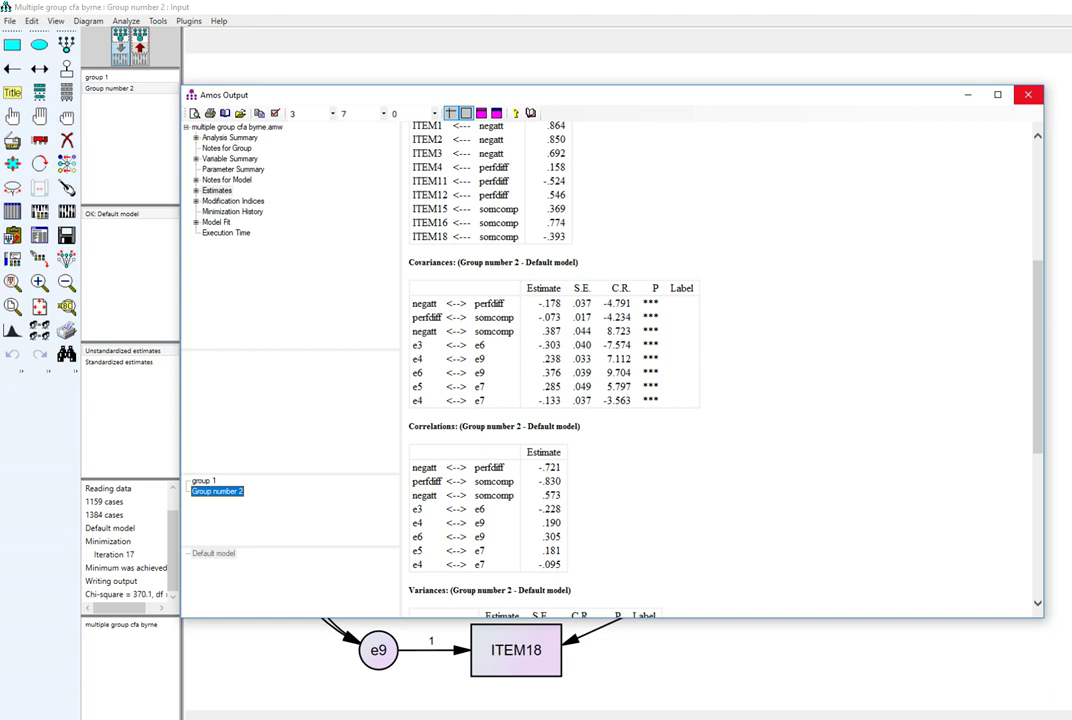
{"action": "left_click", "coordinate": [1028, 94]}
{"action": "left_click", "coordinate": [126, 21]}
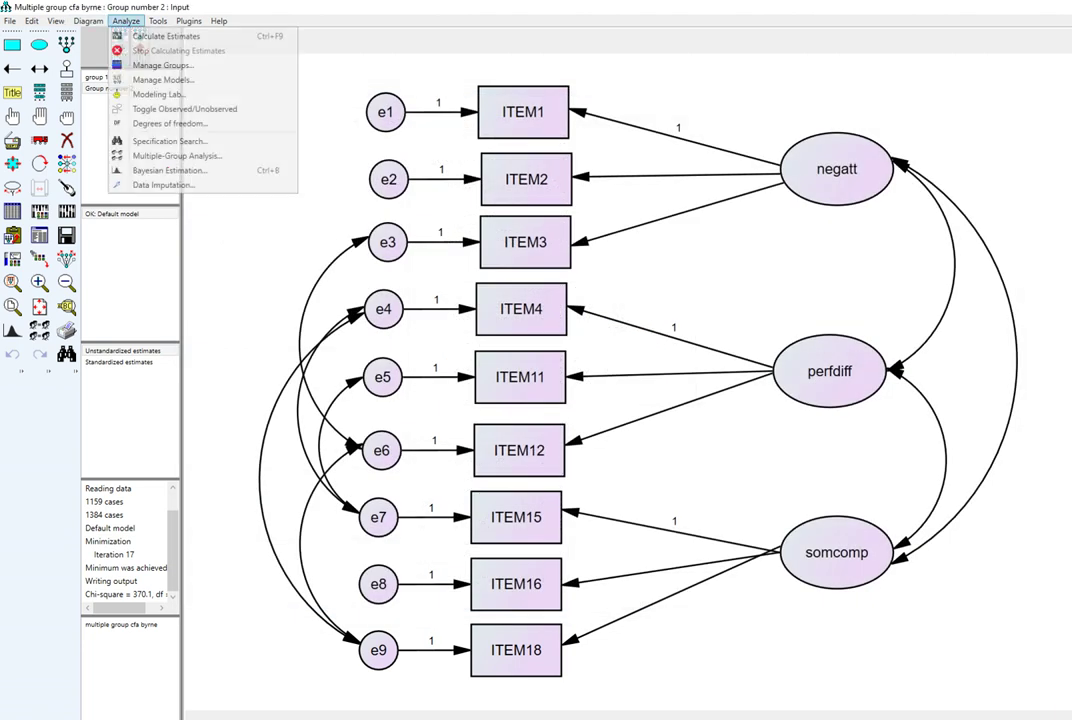
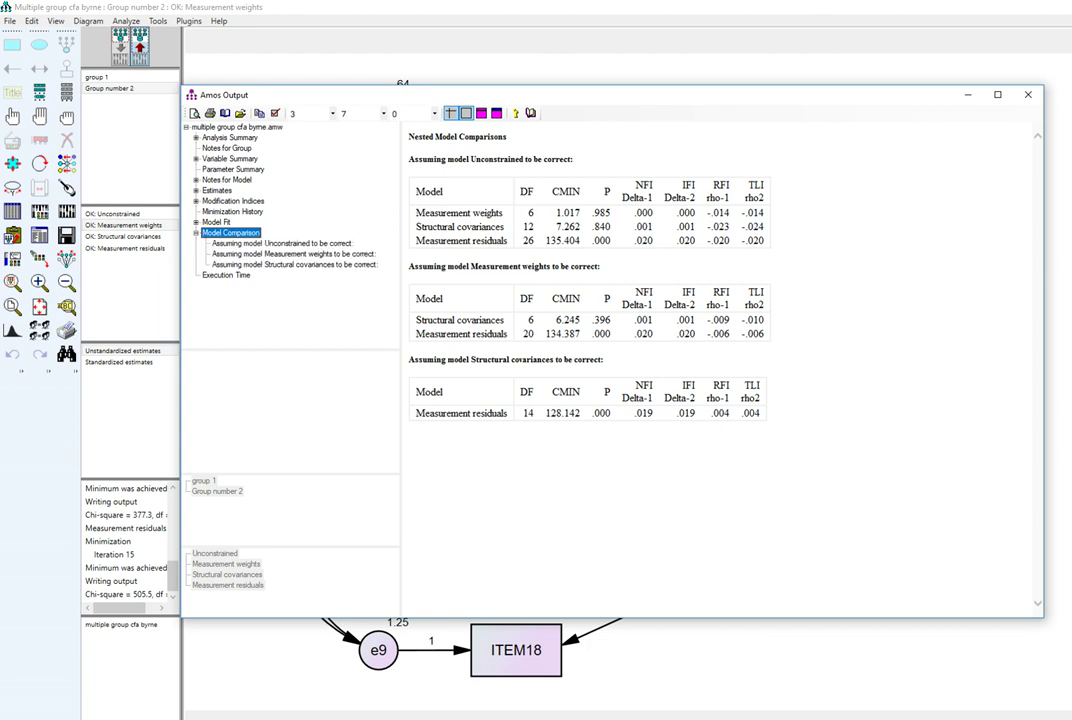
- In the nested model comparisons, mark the Unconstrained assumption and the CMIN and P of the Measurement weights model, then clear the marks
{"action": "key", "text": "alt+Tab"}
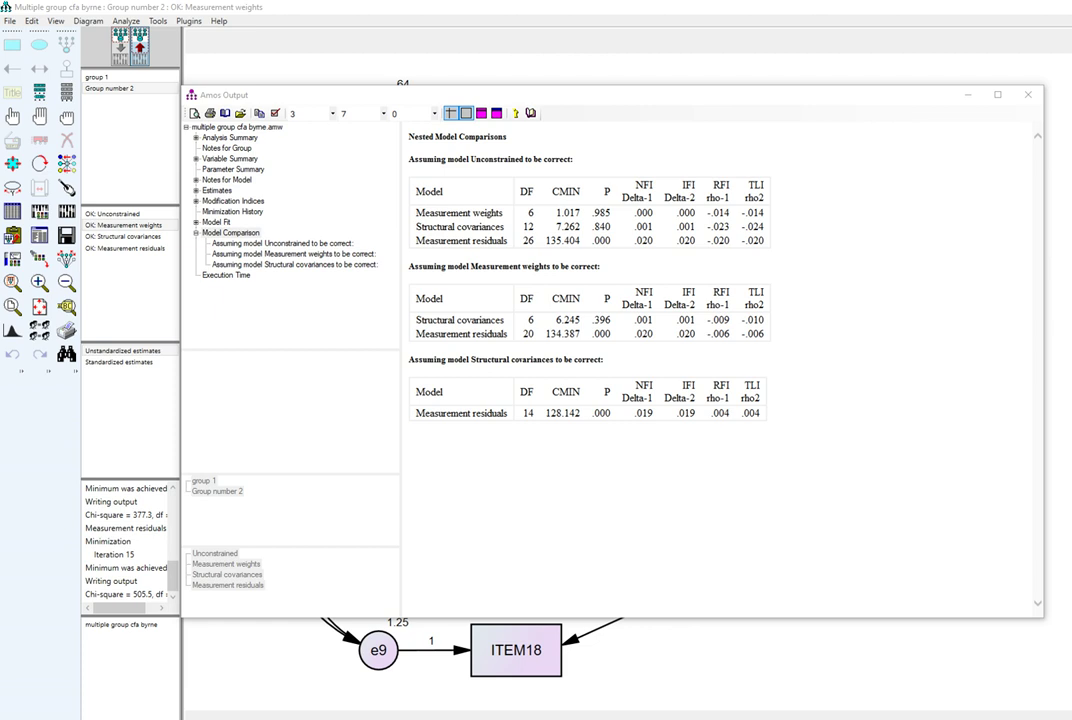
{"action": "left_click_drag", "start_coordinate": [408, 164], "coordinate": [575, 160]}
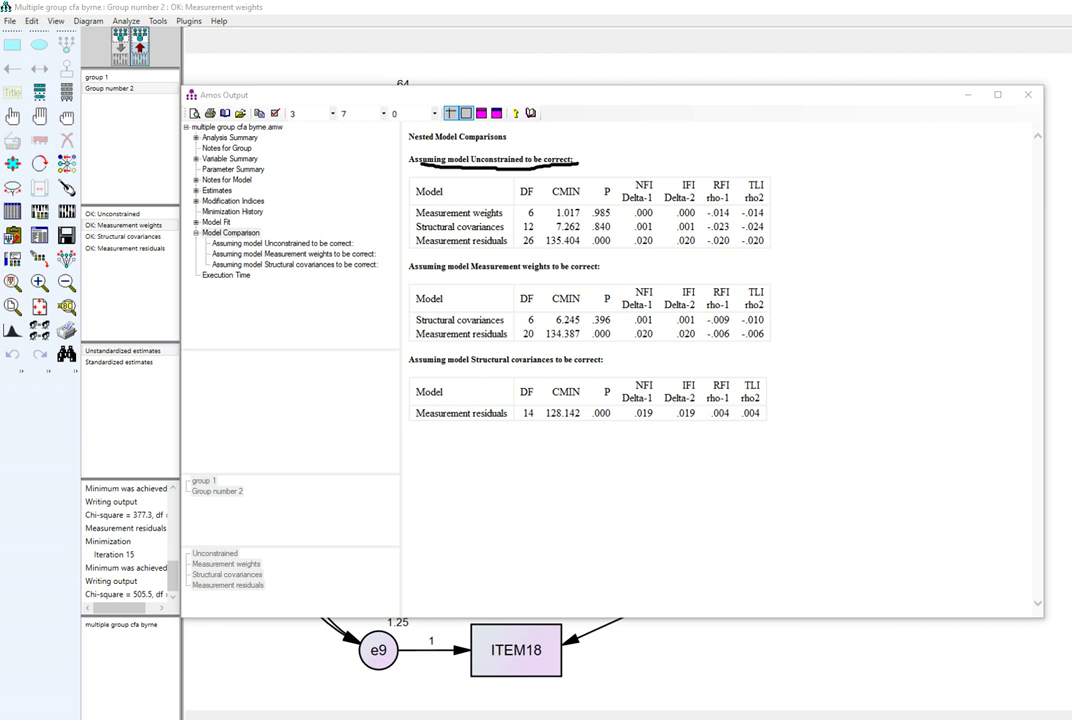
{"action": "left_click_drag", "start_coordinate": [546, 220], "coordinate": [592, 218]}
{"action": "left_click_drag", "start_coordinate": [588, 219], "coordinate": [620, 216]}
{"action": "key", "text": "Escape"}
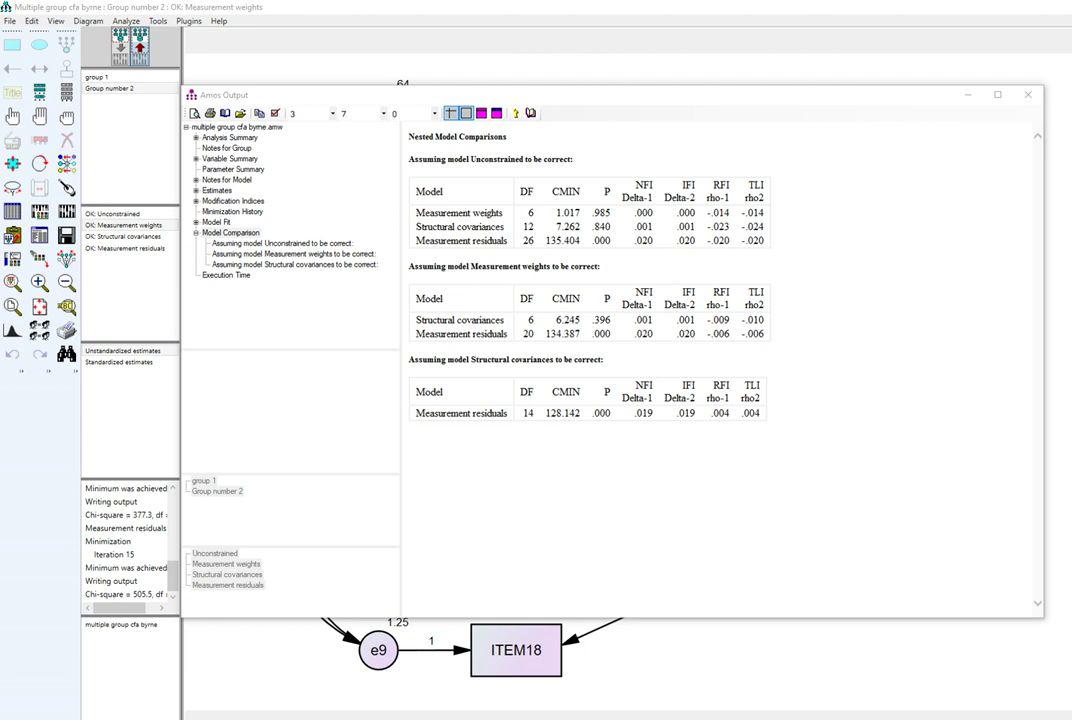
- Examine the comparisons assuming Measurement weights and Structural covariances correct, underlining the CMIN and P of each table's first row
{"action": "left_click_drag", "start_coordinate": [409, 274], "coordinate": [604, 266]}
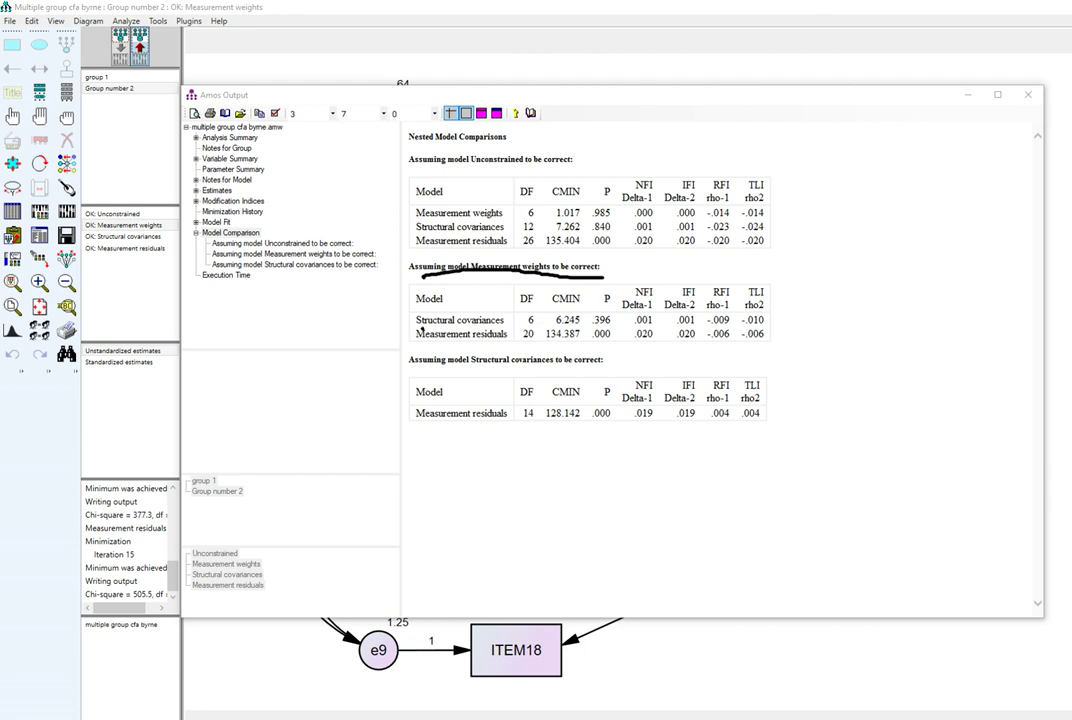
{"action": "left_click_drag", "start_coordinate": [422, 329], "coordinate": [502, 321]}
{"action": "left_click_drag", "start_coordinate": [562, 327], "coordinate": [617, 325]}
{"action": "left_click_drag", "start_coordinate": [477, 367], "coordinate": [601, 366]}
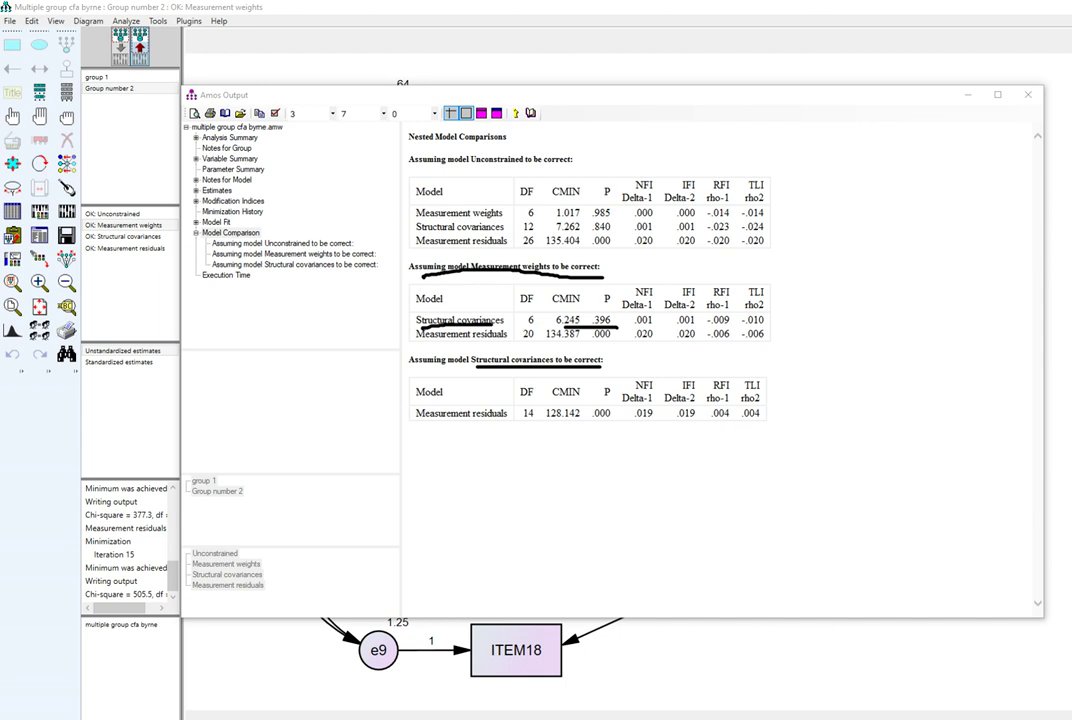
{"action": "left_click_drag", "start_coordinate": [563, 423], "coordinate": [629, 424]}
{"action": "key", "text": "Escape"}
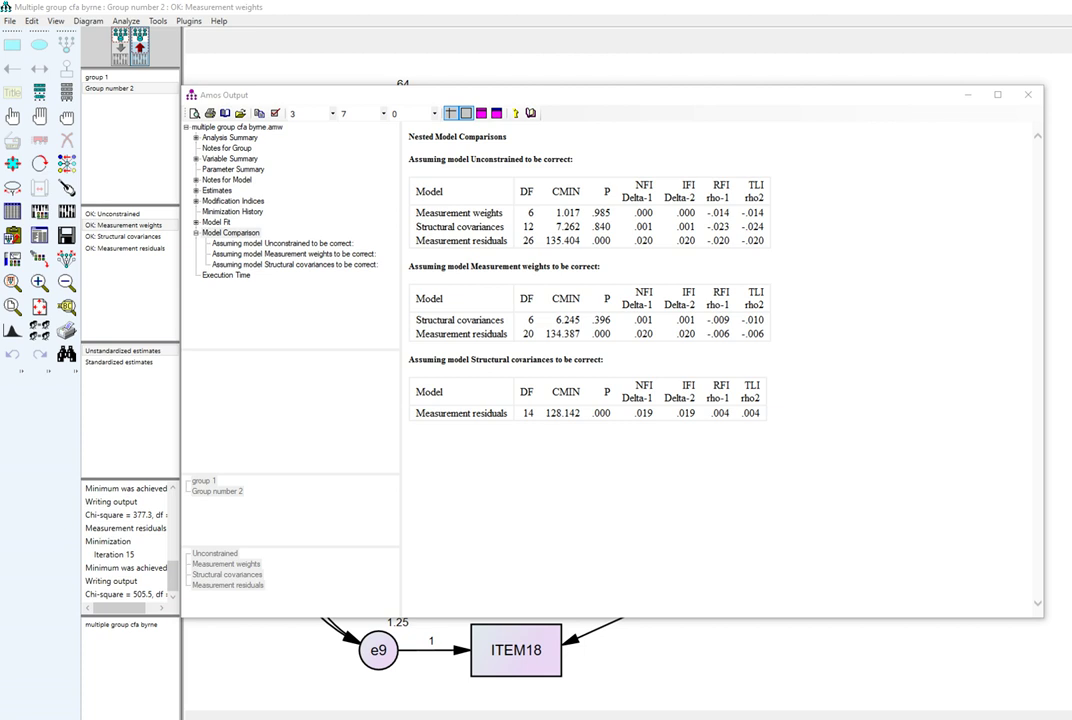
- Annotate the Measurement weights P value with "Sig", underline the Structural covariances CMIN and P, and close the model comparison output
{"action": "mouse_move", "coordinate": [608, 205]}
{"action": "left_mouse_down"}
{"action": "mouse_move", "coordinate": [682, 140]}
{"action": "mouse_move", "coordinate": [736, 164]}
{"action": "left_mouse_up"}
{"action": "left_click", "coordinate": [720, 155]}
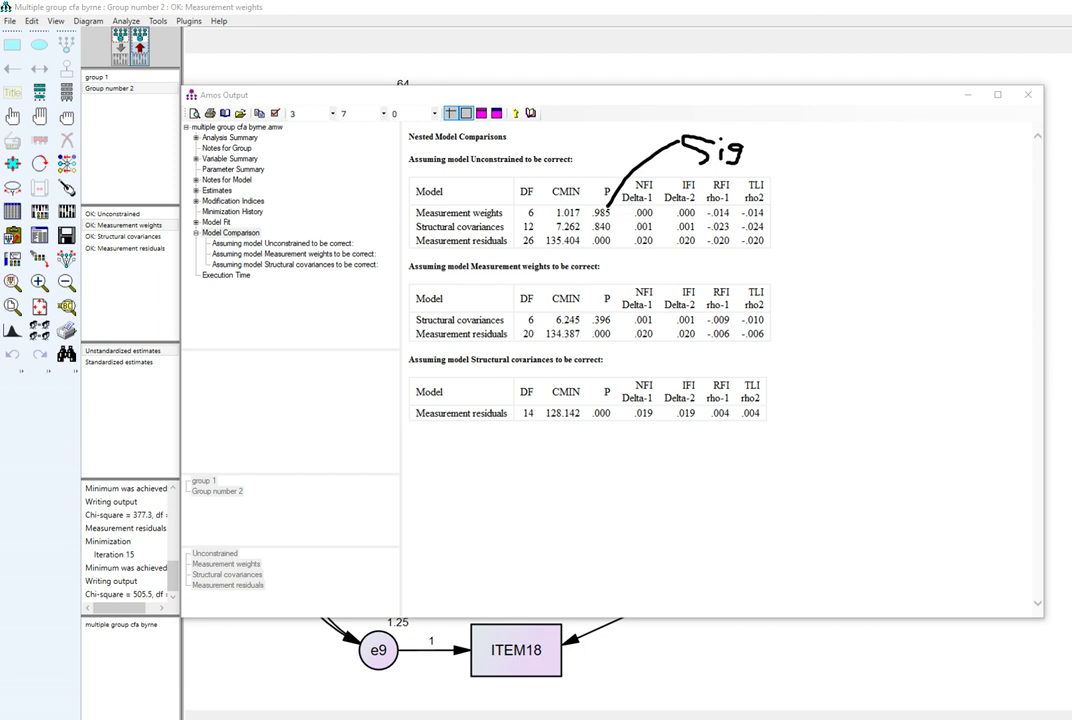
{"action": "left_click_drag", "start_coordinate": [470, 167], "coordinate": [549, 167]}
{"action": "left_click_drag", "start_coordinate": [566, 323], "coordinate": [631, 324]}
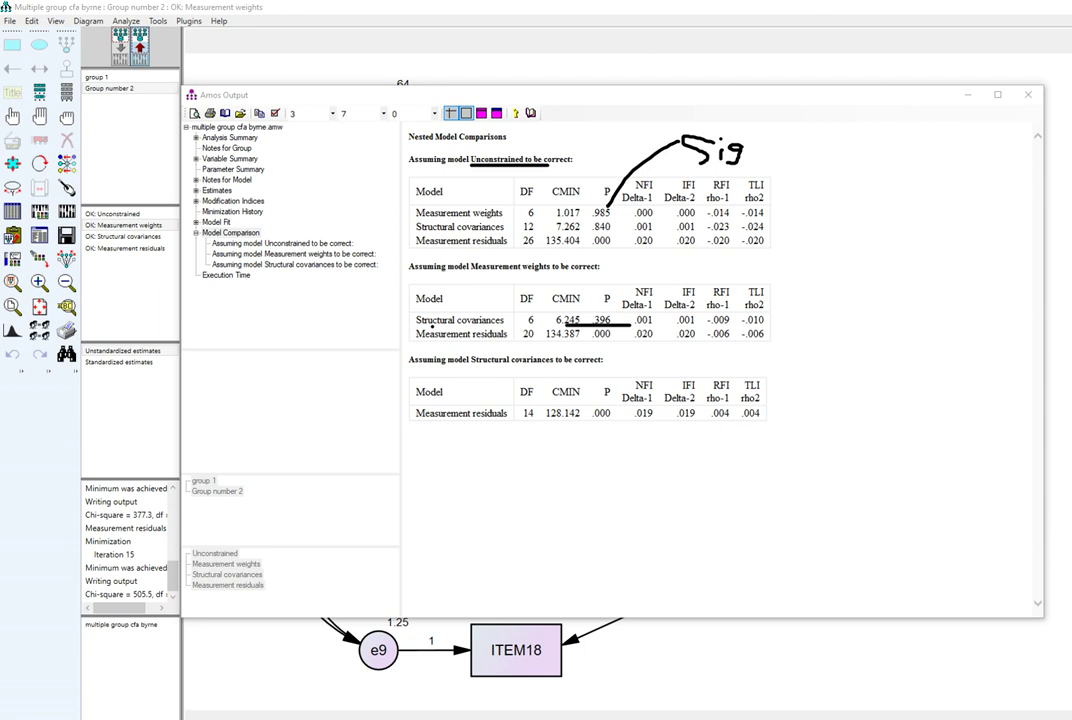
{"action": "key", "text": "Escape"}
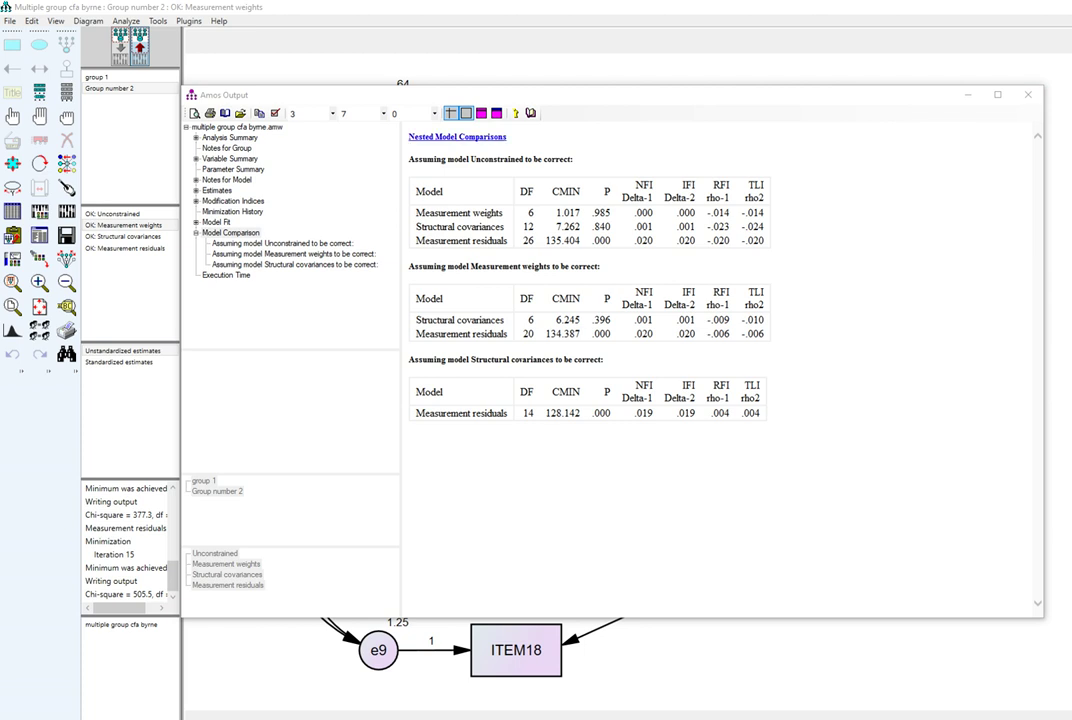
{"action": "left_click_drag", "start_coordinate": [600, 94], "coordinate": [617, 226]}
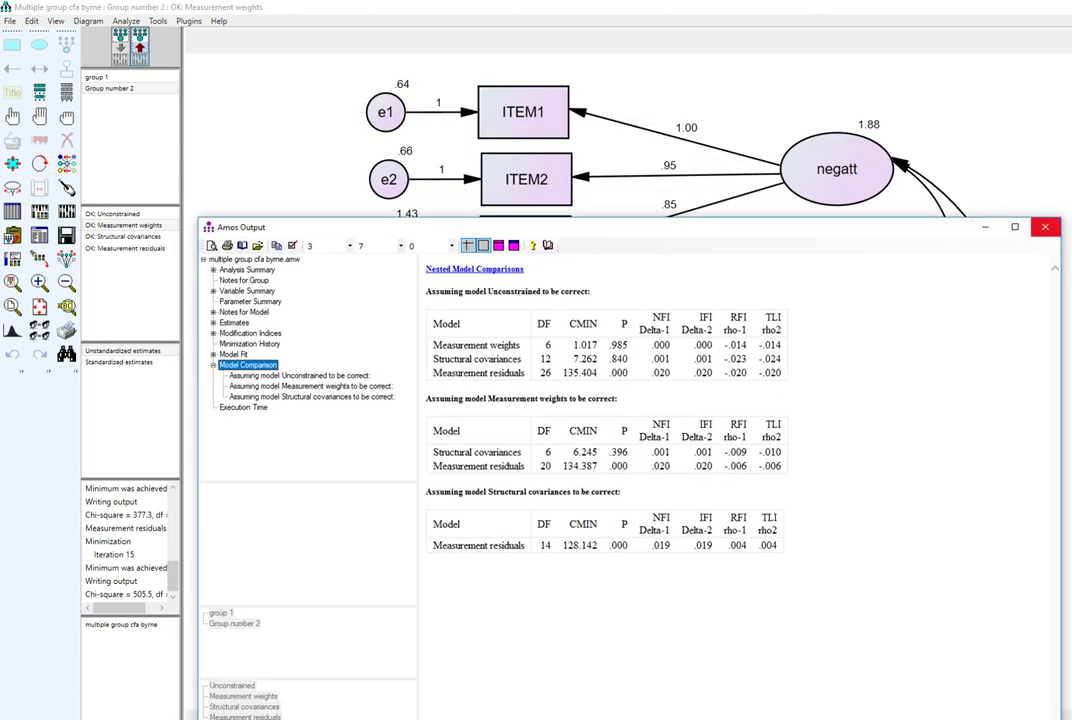
{"action": "left_click", "coordinate": [1045, 227]}
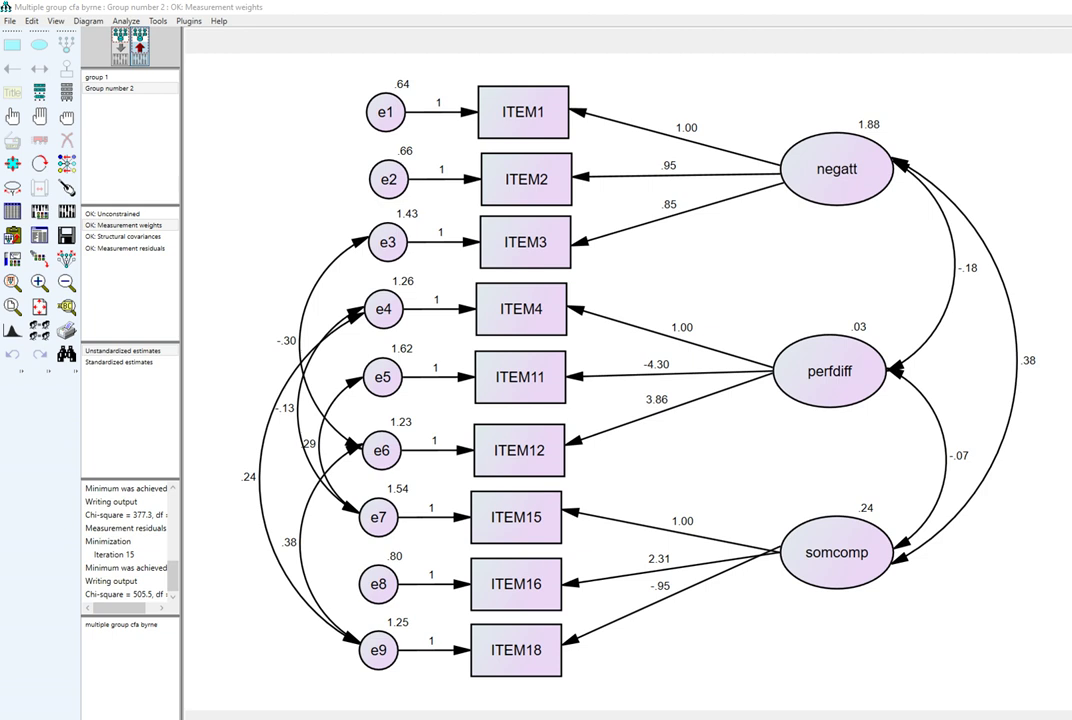
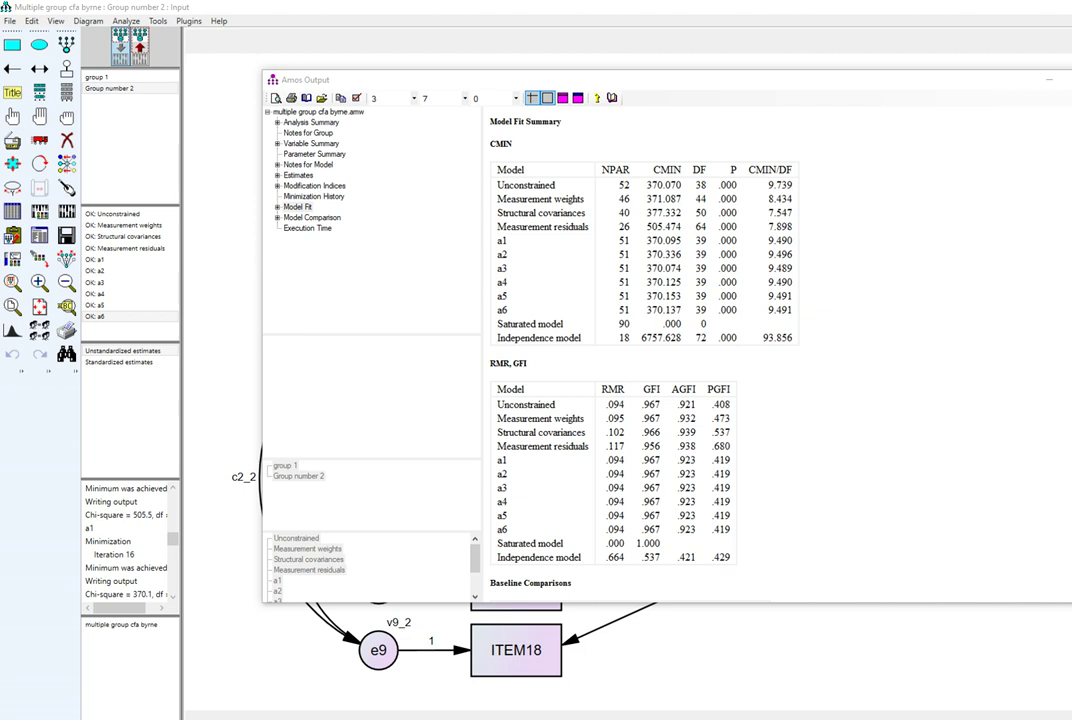
- Underline the CMIN results of the Unconstrained, Measurement weights, Structural covariances and Measurement residuals models, then clear the marks
{"action": "left_click_drag", "start_coordinate": [507, 186], "coordinate": [566, 188]}
{"action": "left_click_drag", "start_coordinate": [765, 192], "coordinate": [806, 190]}
{"action": "left_click_drag", "start_coordinate": [804, 184], "coordinate": [636, 185]}
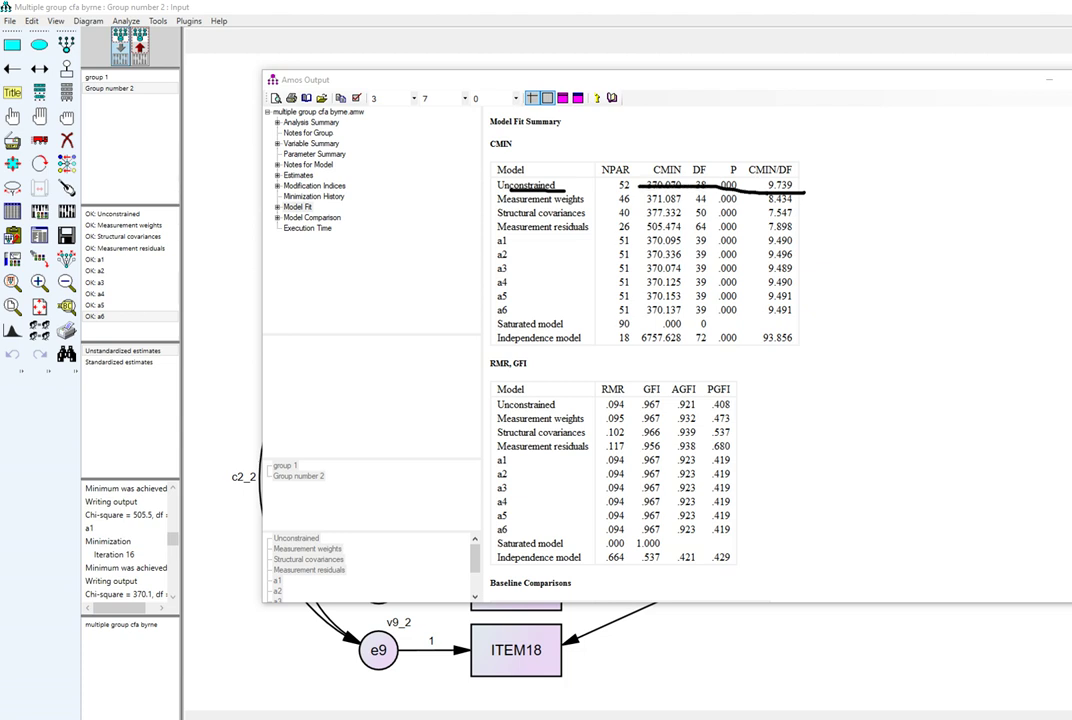
{"action": "mouse_move", "coordinate": [647, 205]}
{"action": "left_mouse_down"}
{"action": "mouse_move", "coordinate": [783, 200]}
{"action": "mouse_move", "coordinate": [645, 220]}
{"action": "left_mouse_up"}
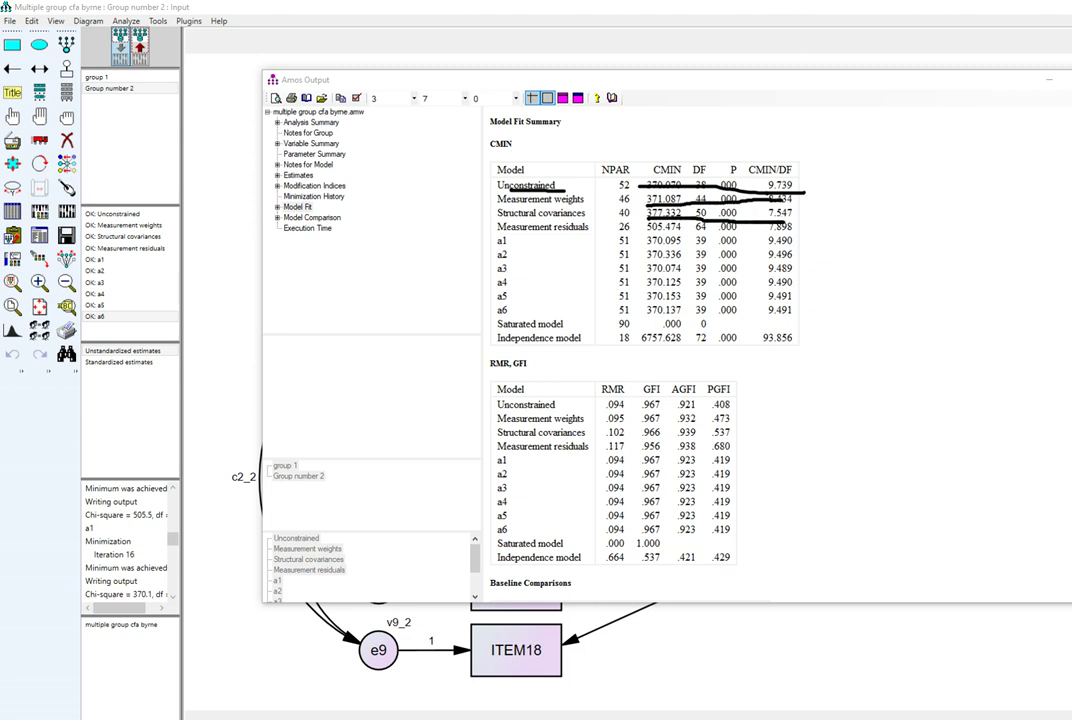
{"action": "left_click_drag", "start_coordinate": [804, 240], "coordinate": [648, 229]}
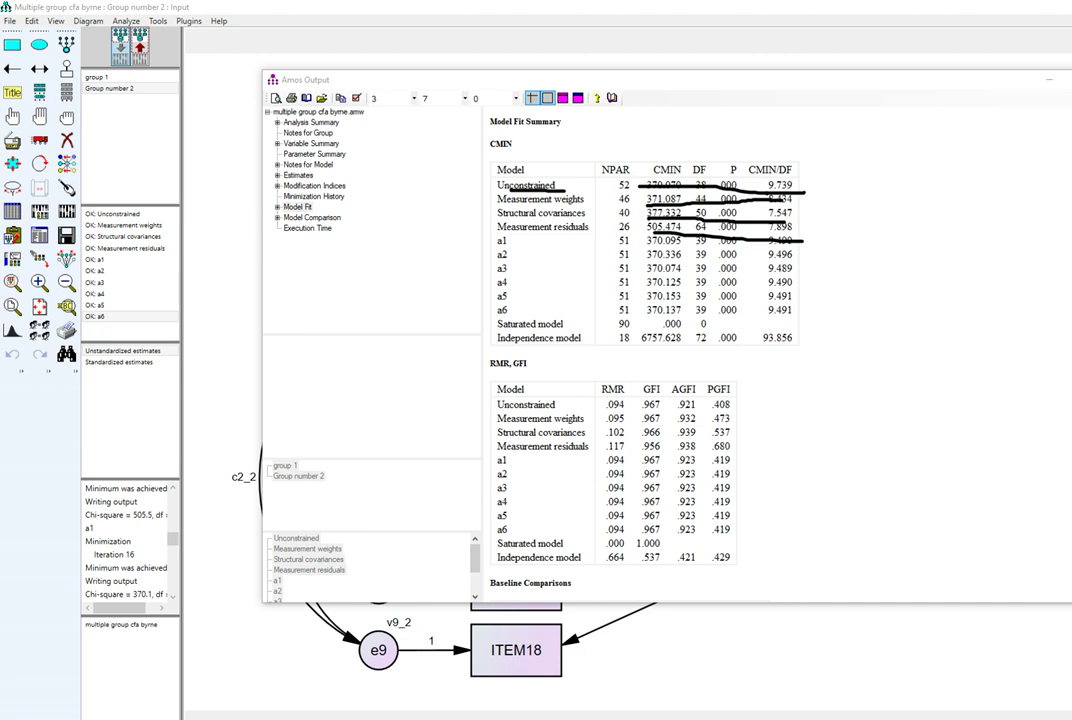
{"action": "key", "text": "Escape"}
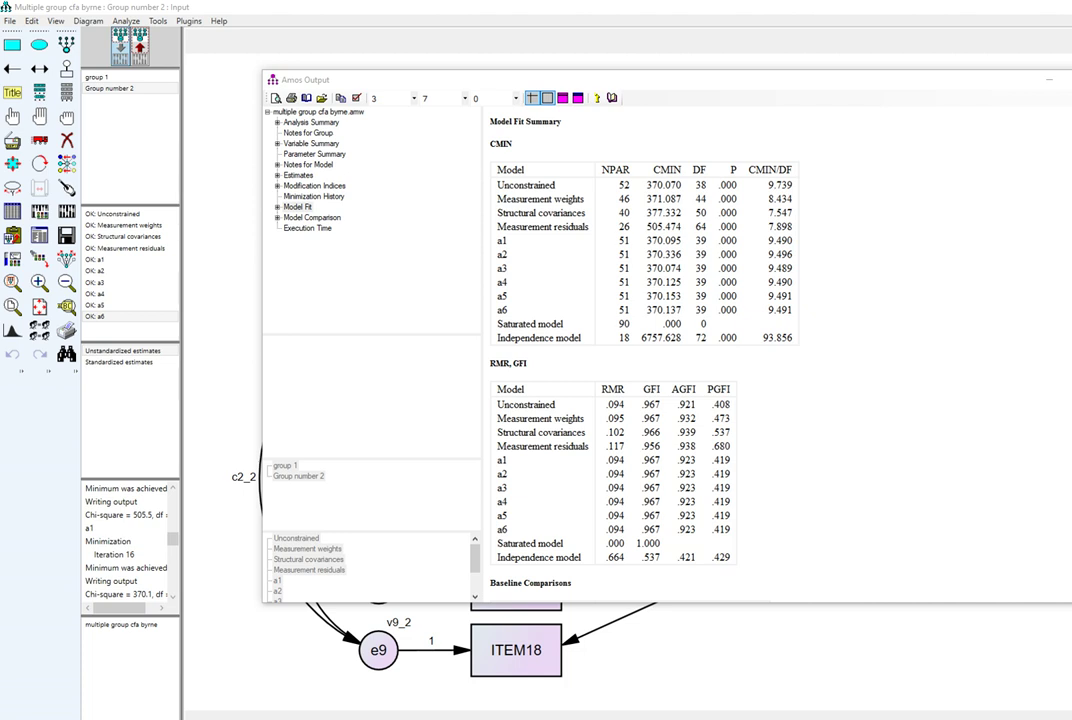
- Examine models a1 to a6 in the CMIN table and review the remaining fit tables, including baseline comparisons, RMSEA, AIC and ECVI
{"action": "double_click", "coordinate": [502, 241]}
{"action": "double_click", "coordinate": [502, 254]}
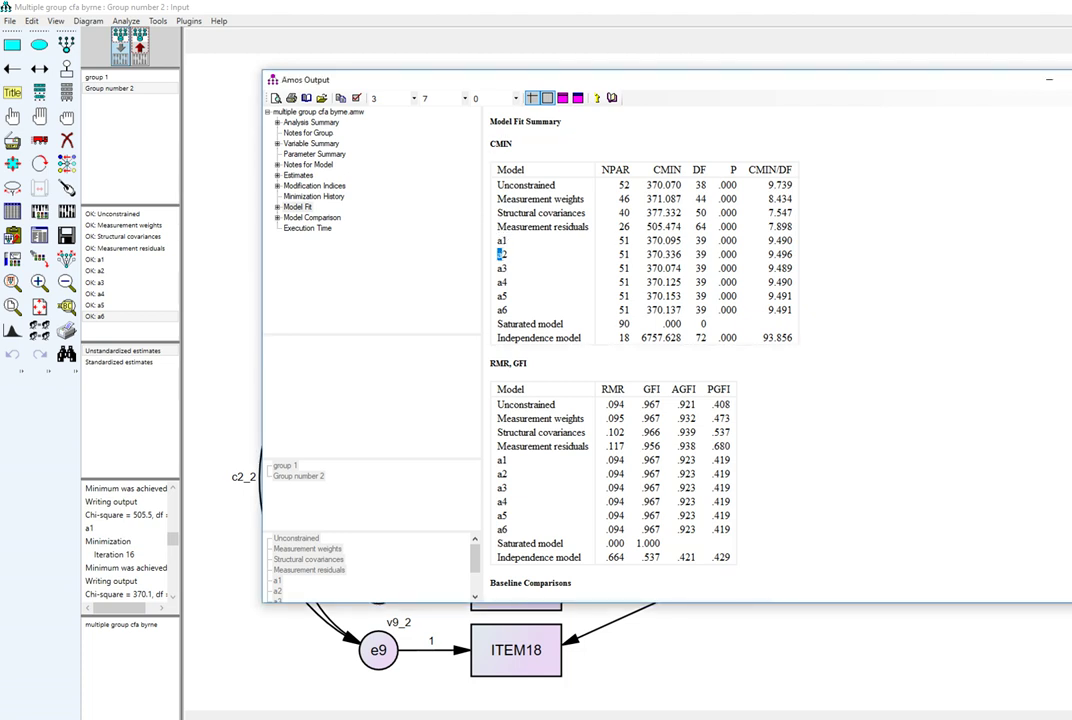
{"action": "double_click", "coordinate": [502, 268]}
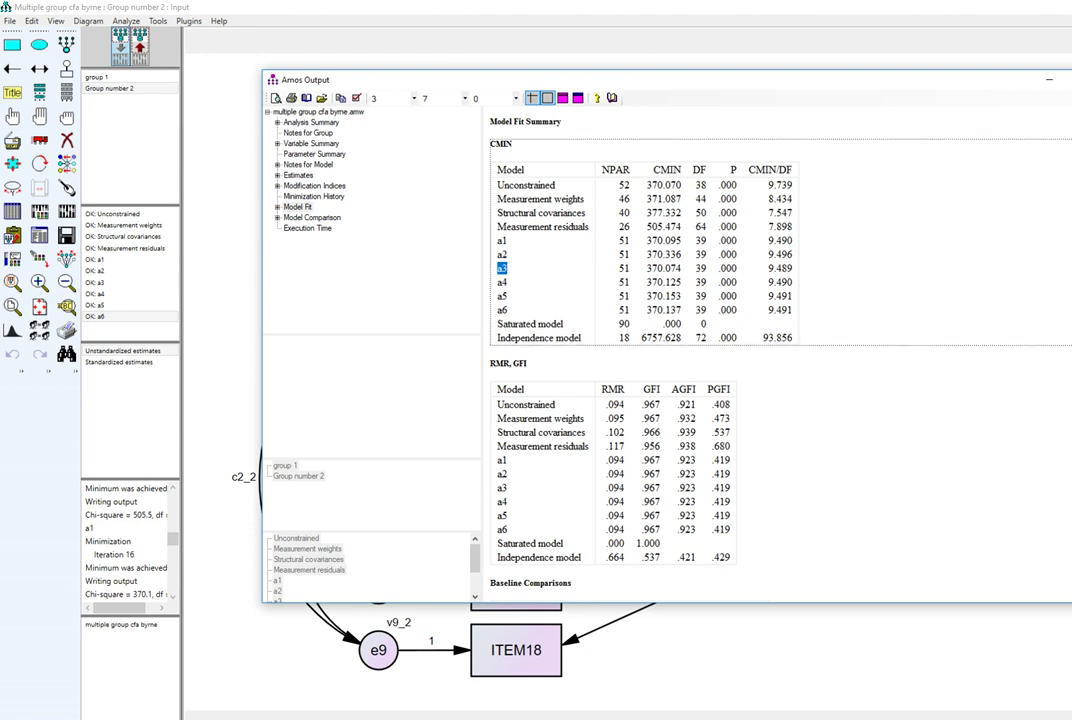
{"action": "left_click", "coordinate": [502, 282]}
{"action": "scroll", "coordinate": [688, 322], "scroll_direction": "down", "scroll_amount": 4}
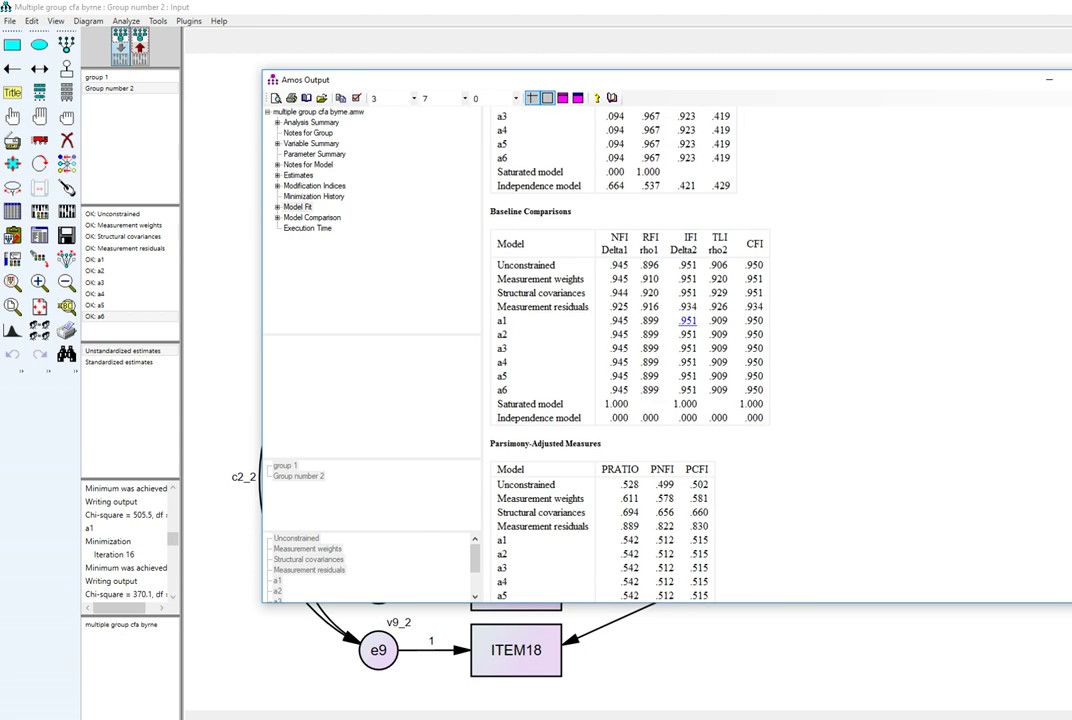
{"action": "scroll", "coordinate": [688, 322], "scroll_direction": "down", "scroll_amount": 6}
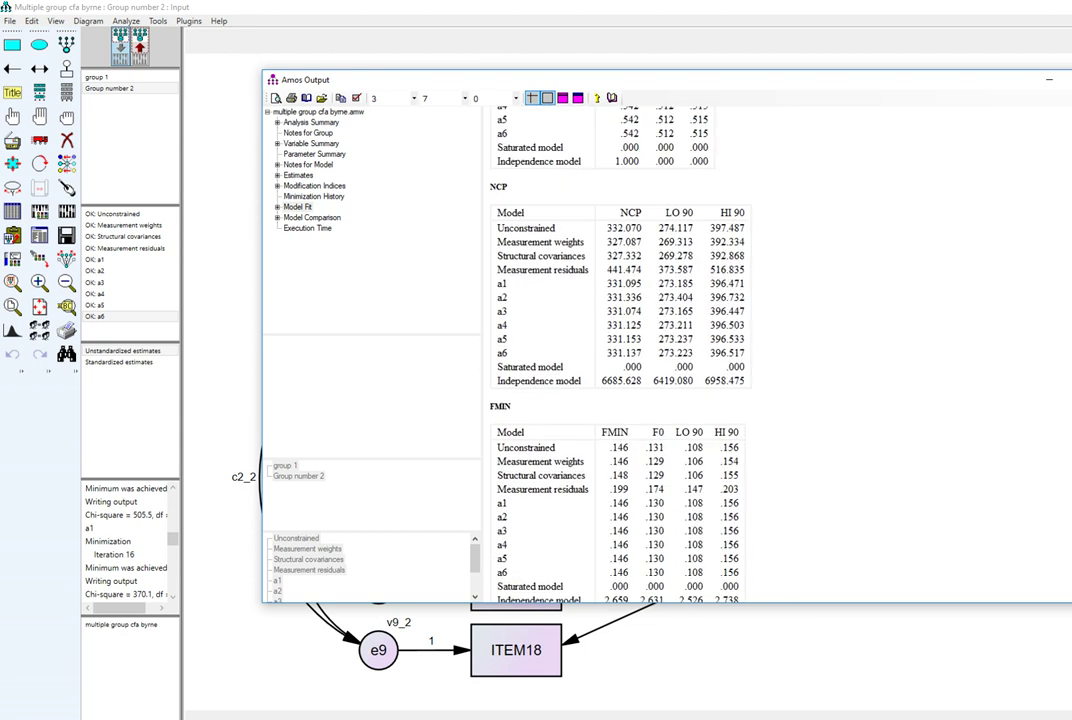
{"action": "scroll", "coordinate": [655, 378], "scroll_direction": "down", "scroll_amount": 7}
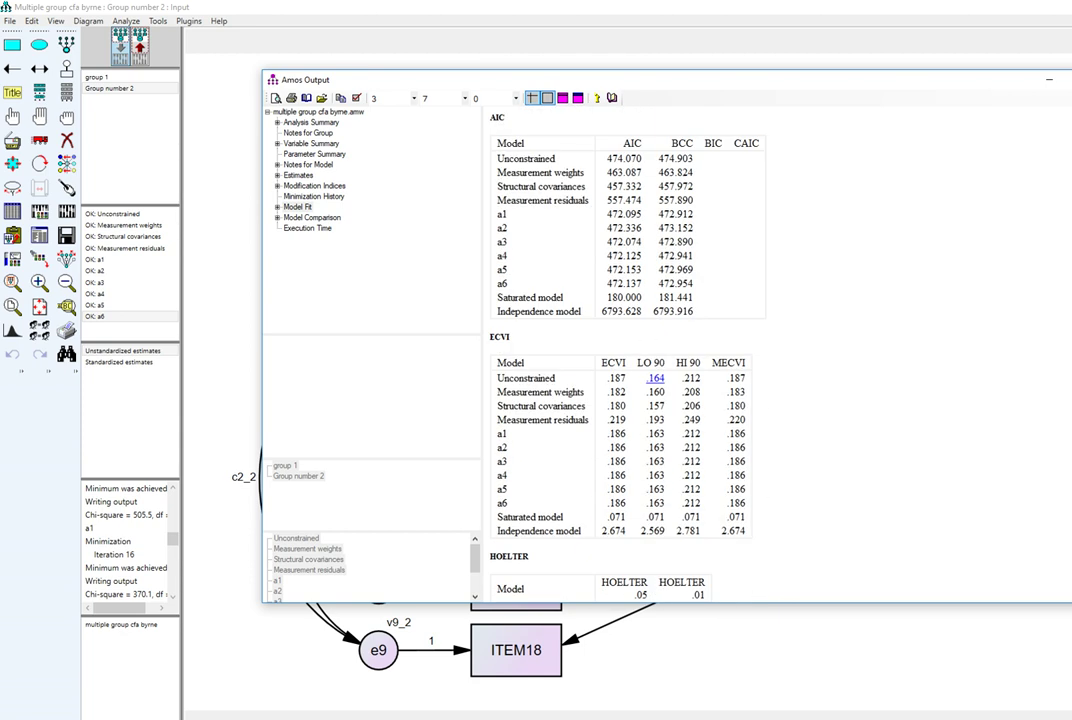
{"action": "scroll", "coordinate": [655, 378], "scroll_direction": "down", "scroll_amount": 3}
{"action": "scroll", "coordinate": [655, 378], "scroll_direction": "up", "scroll_amount": 8}
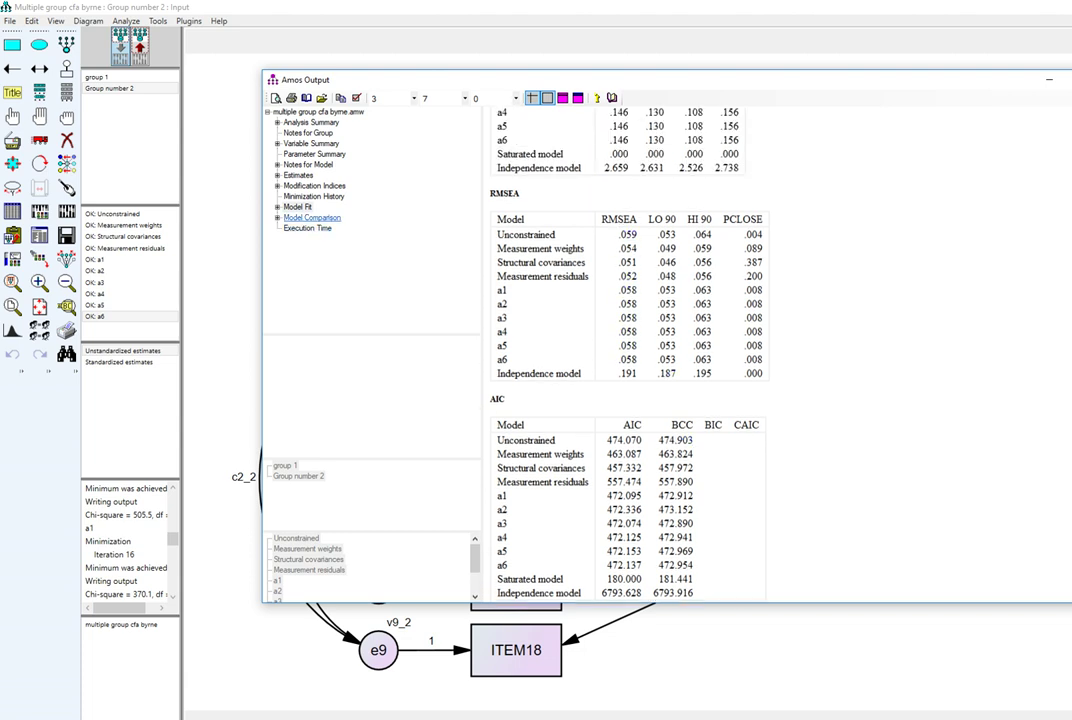
- Show the nested model comparisons, underline Measurement weights in the Unconstrained table and circle its P value
{"action": "left_click", "coordinate": [312, 217]}
{"action": "scroll", "coordinate": [780, 350], "scroll_direction": "up", "scroll_amount": 10}
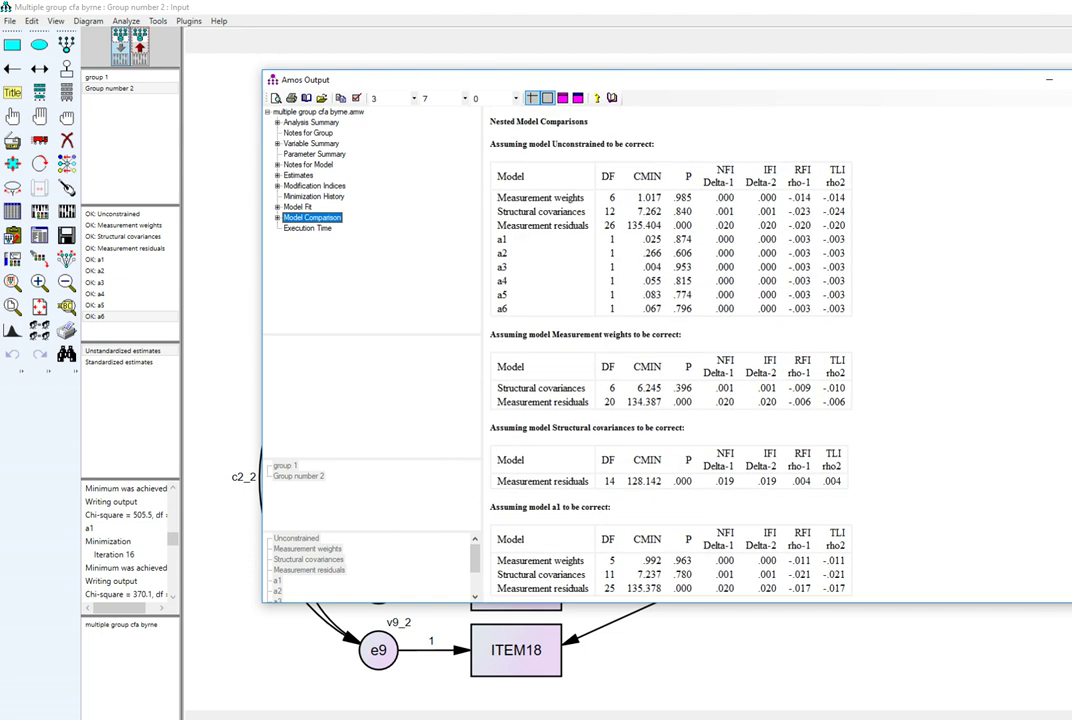
{"action": "key", "text": "alt+Tab"}
{"action": "left_click_drag", "start_coordinate": [499, 205], "coordinate": [568, 198]}
{"action": "mouse_move", "coordinate": [686, 186]}
{"action": "left_mouse_down"}
{"action": "mouse_move", "coordinate": [697, 199]}
{"action": "mouse_move", "coordinate": [682, 210]}
{"action": "mouse_move", "coordinate": [680, 185]}
{"action": "left_mouse_up"}
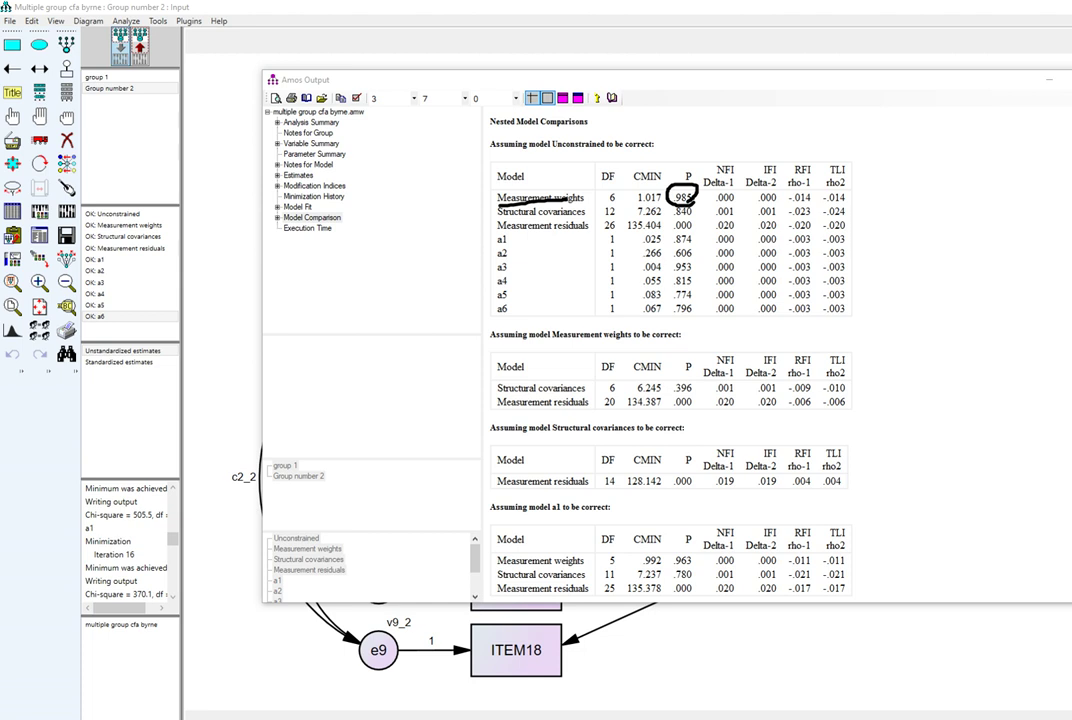
- In the comparisons assuming Unconstrained correct, circle model a1, underline its CMIN and P, and mark model a2
{"action": "left_click_drag", "start_coordinate": [489, 243], "coordinate": [521, 241]}
{"action": "left_click_drag", "start_coordinate": [564, 145], "coordinate": [599, 157]}
{"action": "mouse_move", "coordinate": [489, 245]}
{"action": "left_mouse_down"}
{"action": "mouse_move", "coordinate": [522, 240]}
{"action": "mouse_move", "coordinate": [487, 230]}
{"action": "mouse_move", "coordinate": [492, 246]}
{"action": "left_mouse_up"}
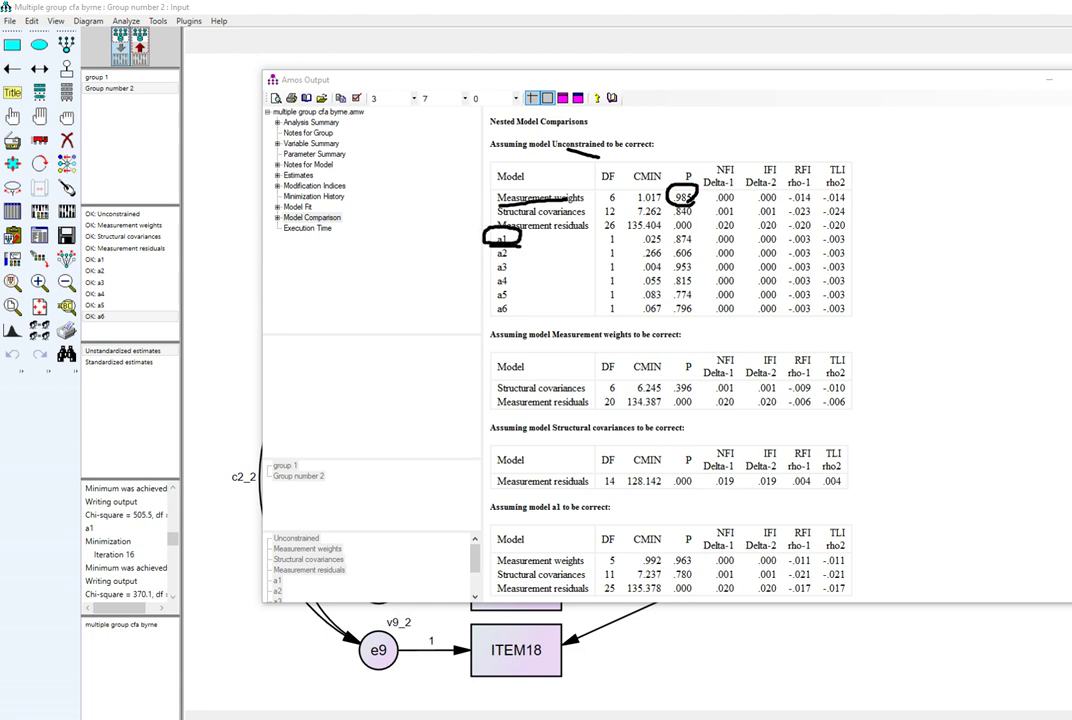
{"action": "left_click_drag", "start_coordinate": [671, 245], "coordinate": [688, 245]}
{"action": "left_click_drag", "start_coordinate": [634, 244], "coordinate": [651, 243]}
{"action": "left_click_drag", "start_coordinate": [454, 224], "coordinate": [487, 233]}
{"action": "mouse_move", "coordinate": [486, 259]}
{"action": "left_mouse_down"}
{"action": "mouse_move", "coordinate": [514, 251]}
{"action": "mouse_move", "coordinate": [482, 255]}
{"action": "left_mouse_up"}
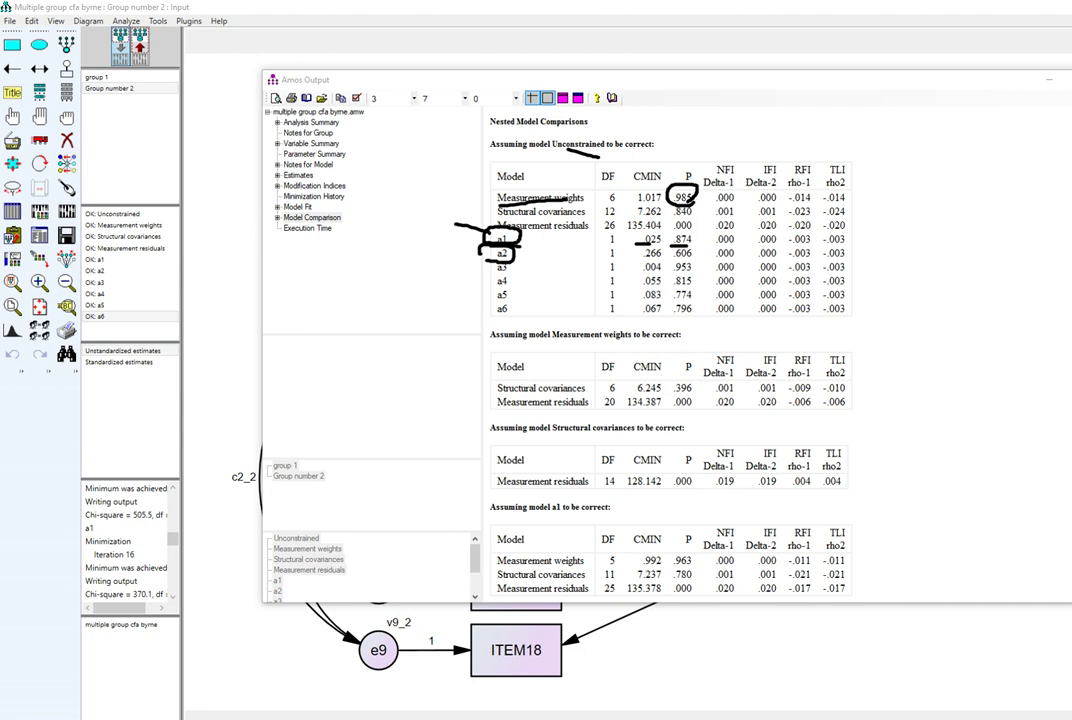
- Underline model a2's P value and the Measurement weights row, and clear all the annotation marks
{"action": "left_click_drag", "start_coordinate": [666, 260], "coordinate": [690, 258]}
{"action": "left_click_drag", "start_coordinate": [497, 205], "coordinate": [584, 205]}
{"action": "key", "text": "Escape"}
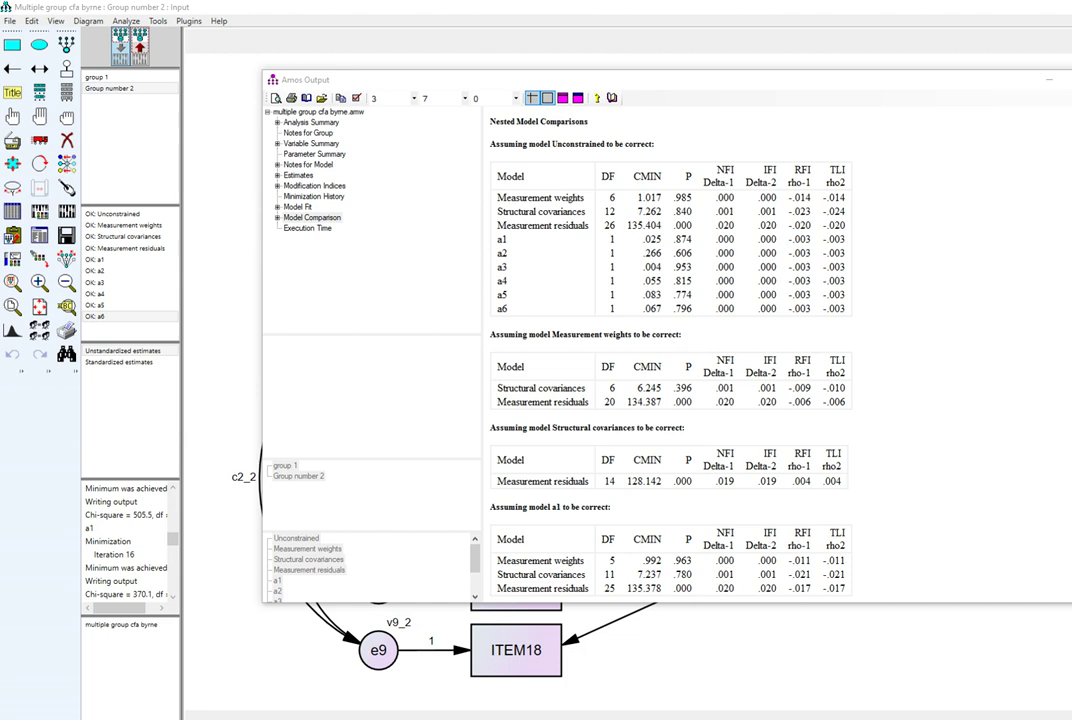
- Highlight the Measurement weights row, the Structural covariances row under it, and the "Assuming model Measurement weights to be correct" heading
{"action": "left_click_drag", "start_coordinate": [497, 197], "coordinate": [716, 197]}
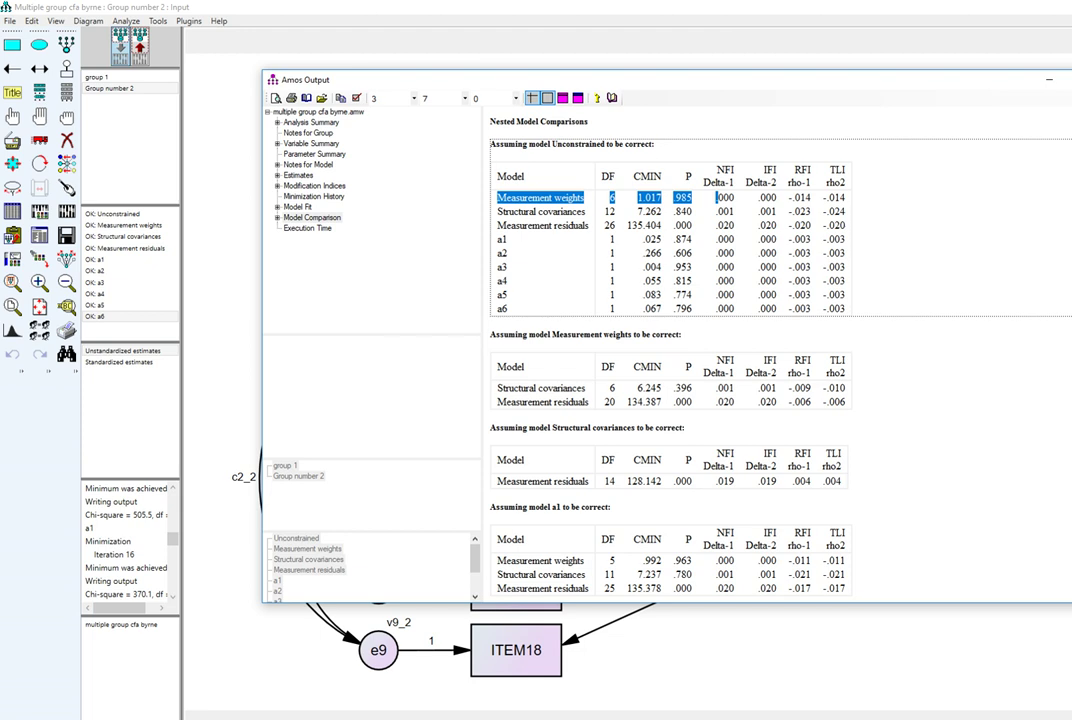
{"action": "left_click_drag", "start_coordinate": [498, 388], "coordinate": [690, 388]}
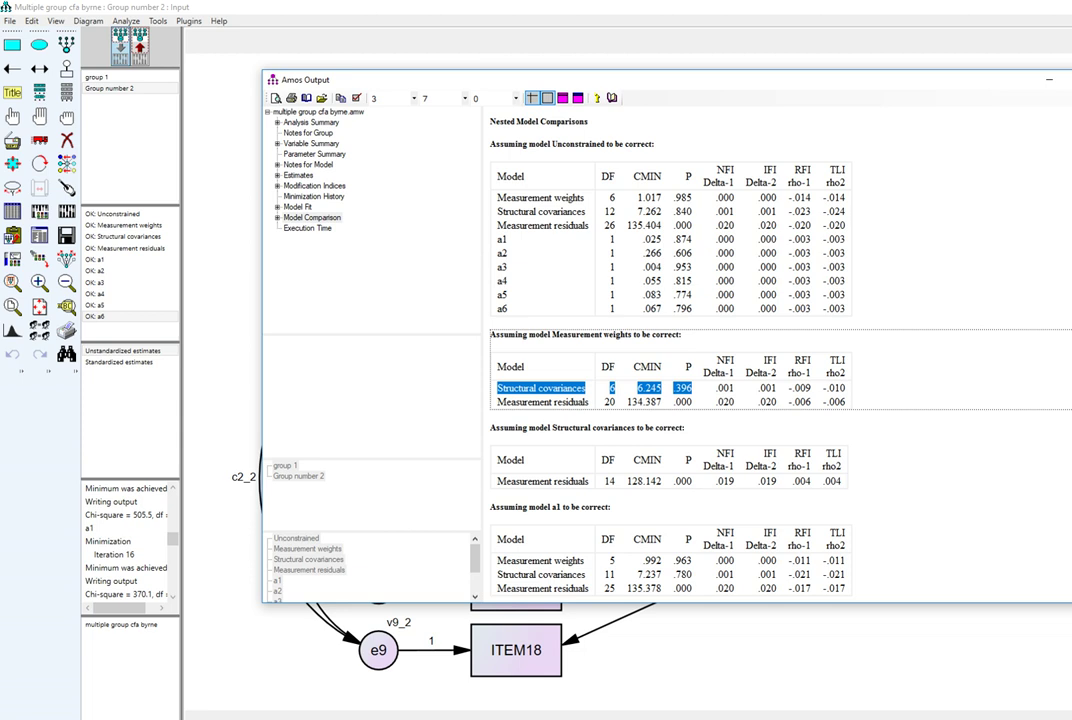
{"action": "left_click_drag", "start_coordinate": [551, 334], "coordinate": [651, 334]}
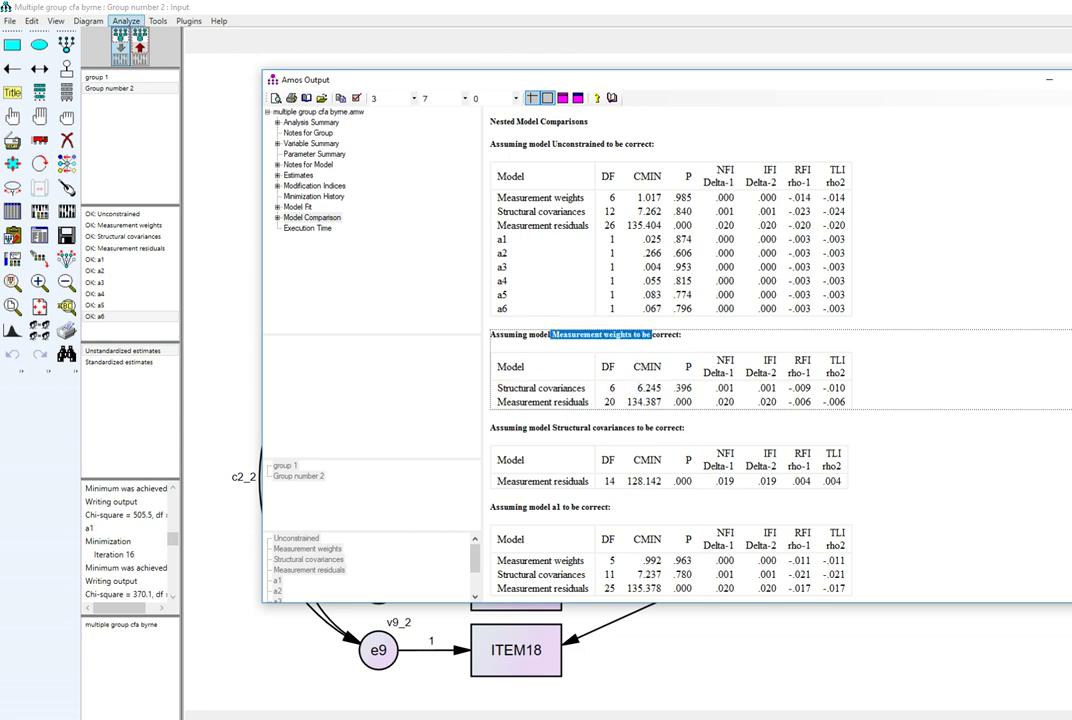
- Open the model manager to view the parameter constraint of model a6
{"action": "left_click", "coordinate": [126, 20]}
{"action": "left_click", "coordinate": [150, 80]}
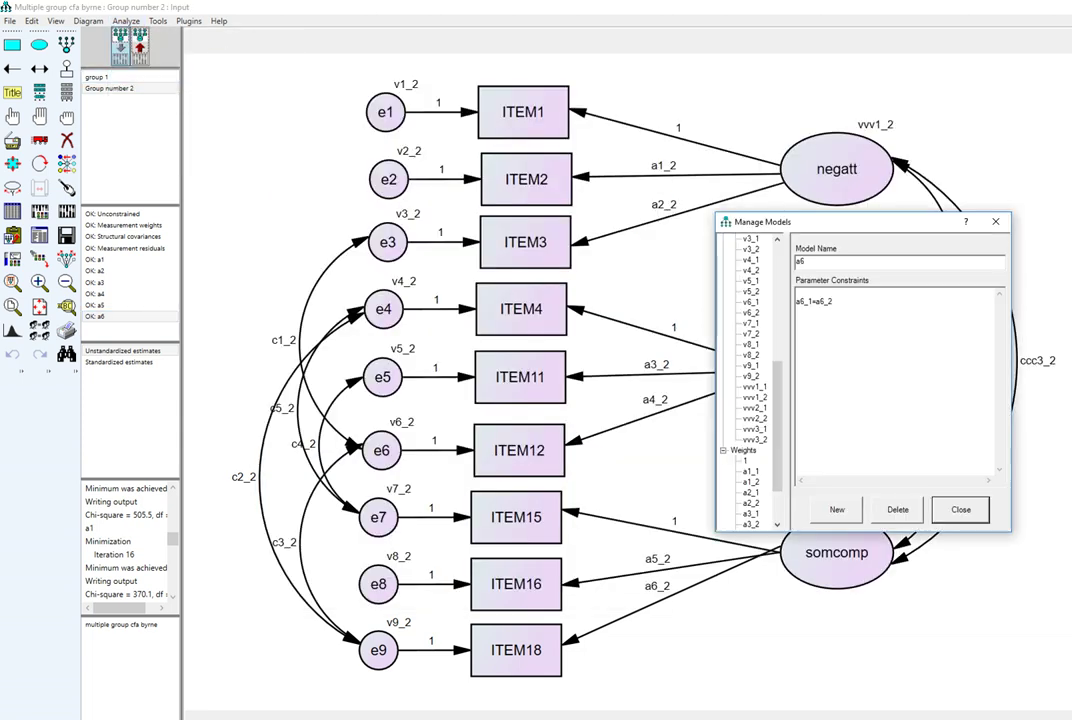
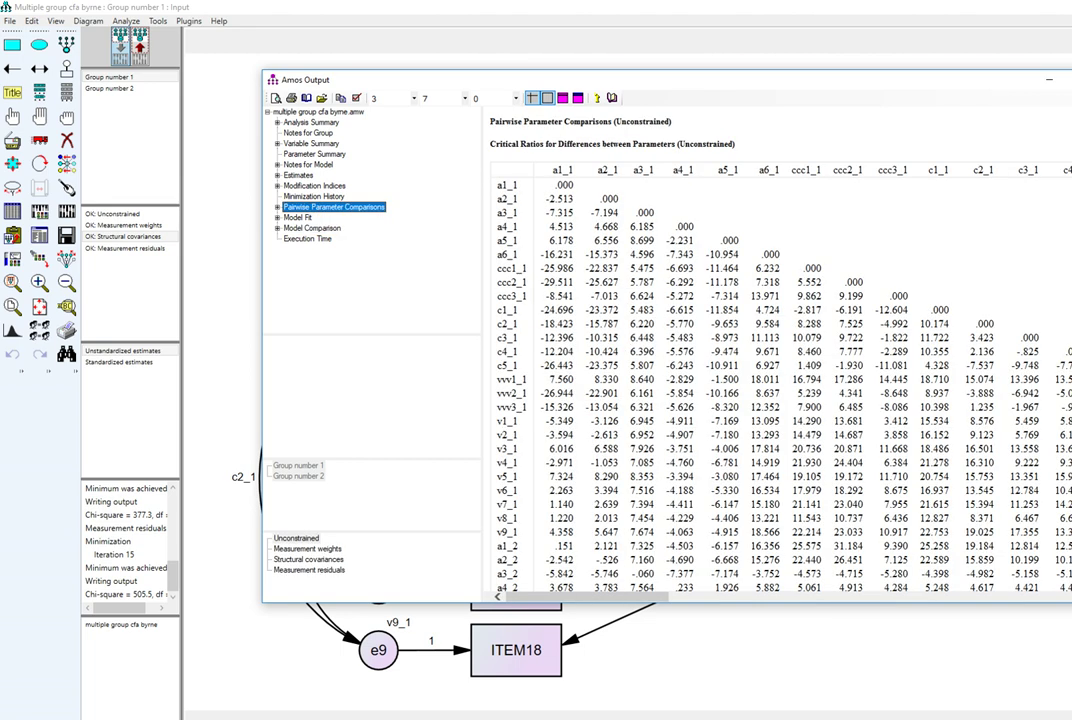
- Close the output, view the parameter labels on Group number 2's path diagram, and return to the pairwise parameter comparisons
{"action": "key", "text": "alt+F4"}
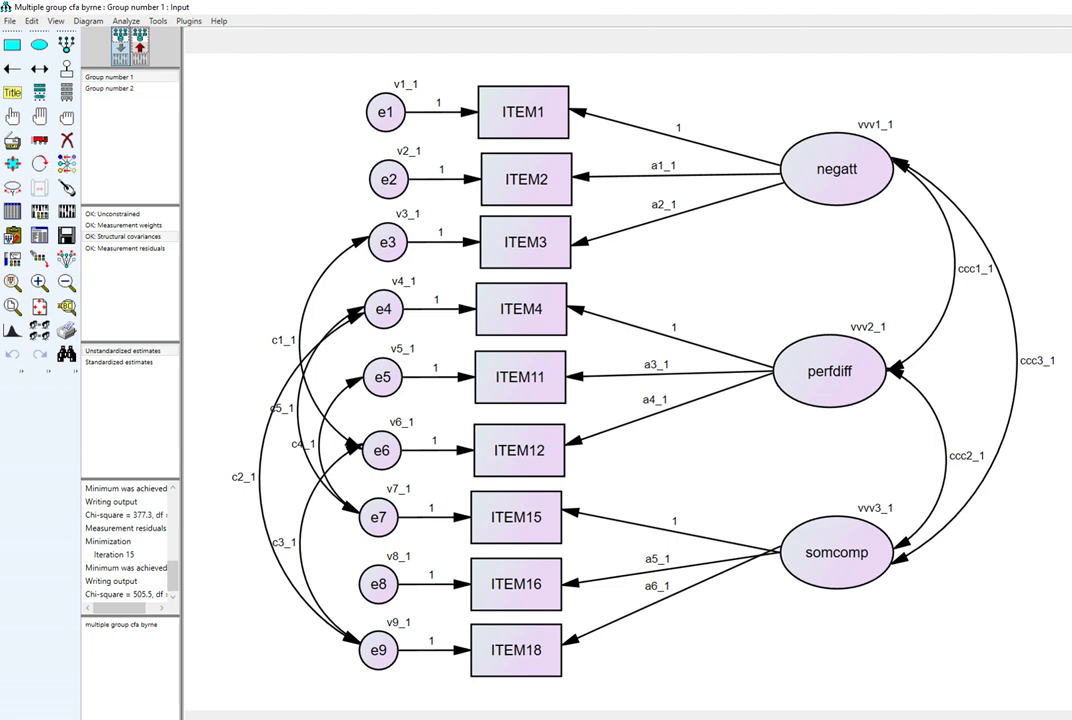
{"action": "left_click", "coordinate": [118, 88]}
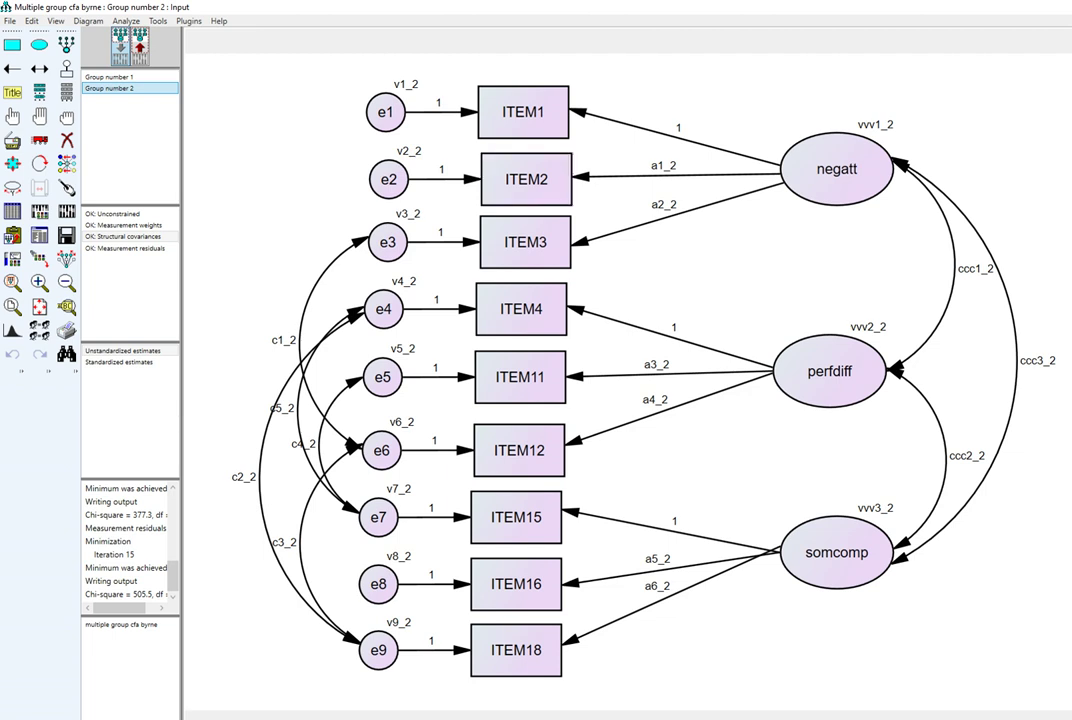
{"action": "left_click", "coordinate": [125, 20]}
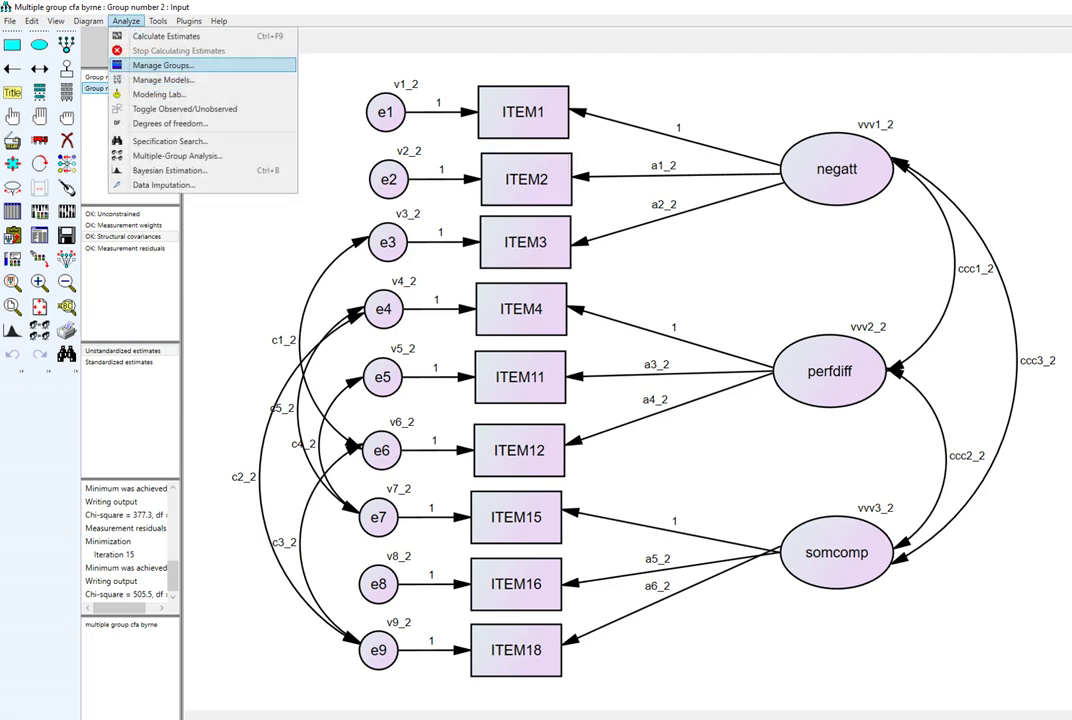
{"action": "left_click", "coordinate": [183, 65]}
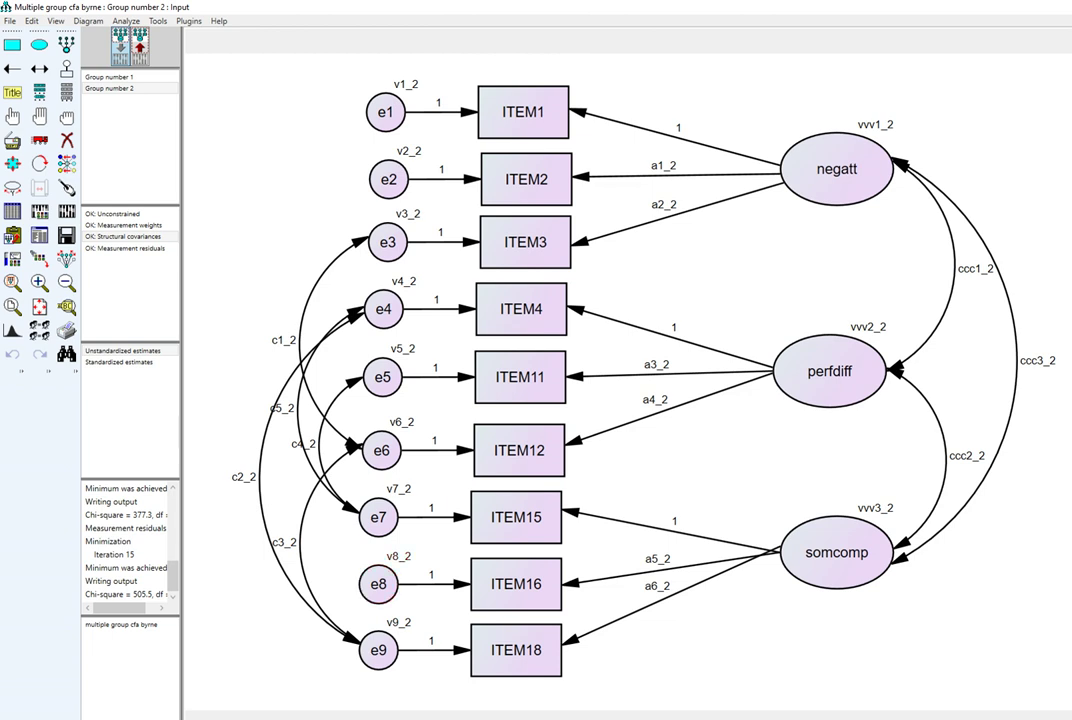
{"action": "left_click", "coordinate": [548, 690]}
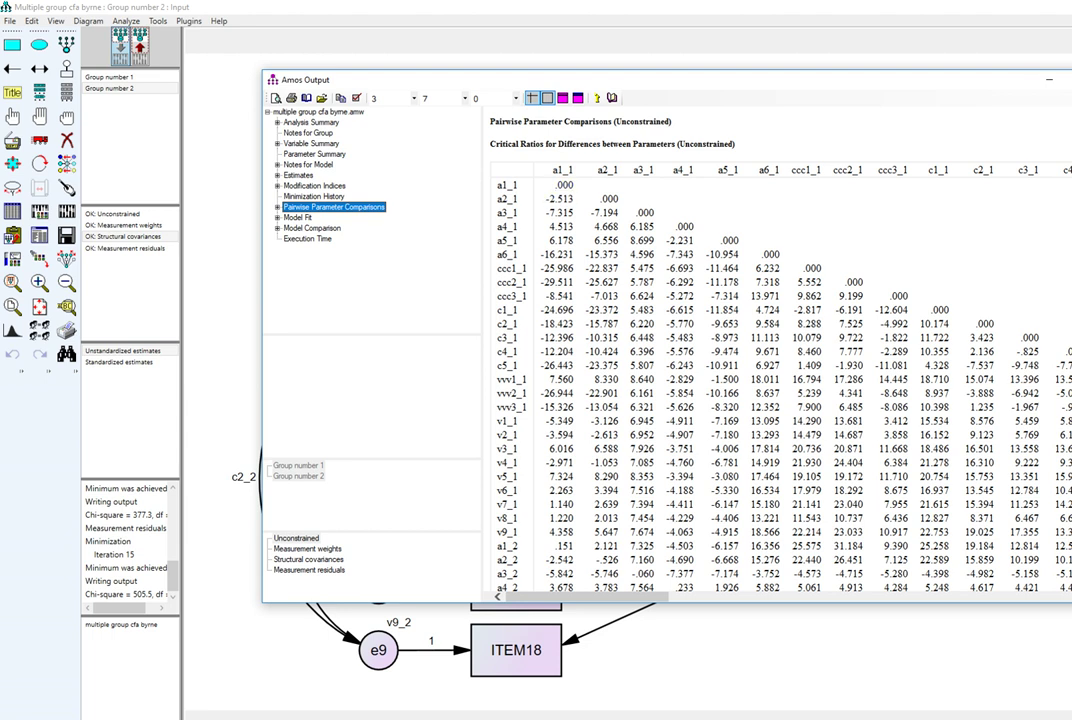
- Examine the unconstrained critical ratios comparing each group 1 weight, a1_1 to a6_1, with its group 2 counterpart, a1_2 to a6_2
{"action": "left_click_drag", "start_coordinate": [552, 170], "coordinate": [576, 170]}
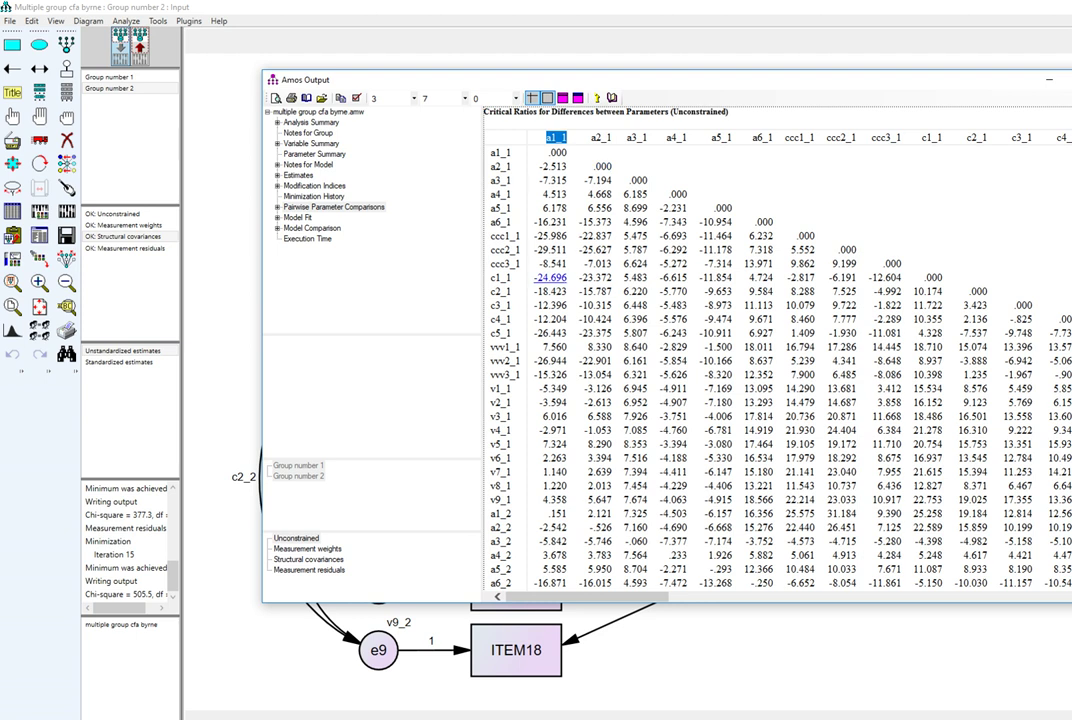
{"action": "scroll", "coordinate": [550, 236], "scroll_direction": "down", "scroll_amount": 3}
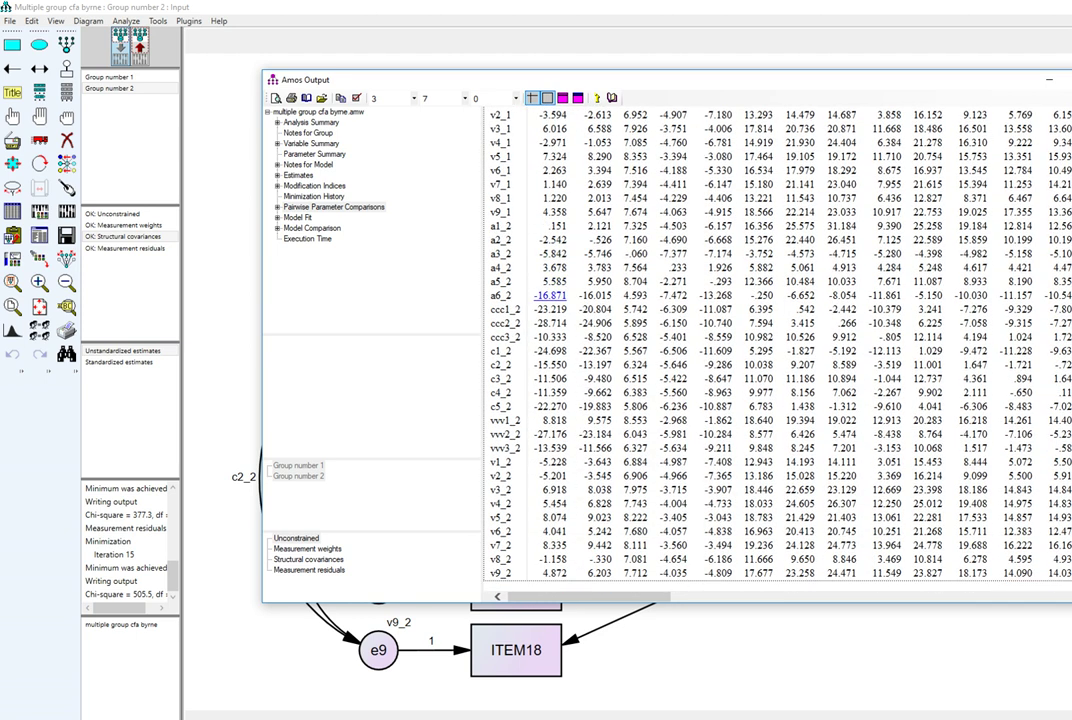
{"action": "left_click", "coordinate": [634, 393]}
{"action": "scroll", "coordinate": [635, 392], "scroll_direction": "up", "scroll_amount": 3}
{"action": "scroll", "coordinate": [600, 350], "scroll_direction": "down", "scroll_amount": 3}
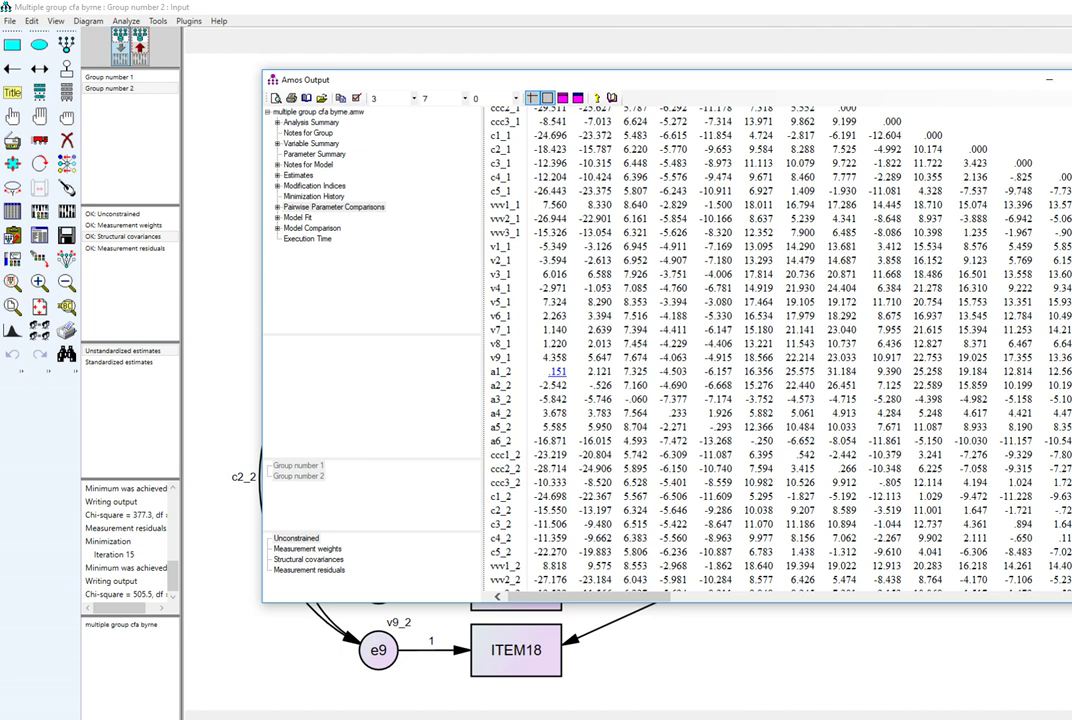
{"action": "scroll", "coordinate": [555, 371], "scroll_direction": "up", "scroll_amount": 5}
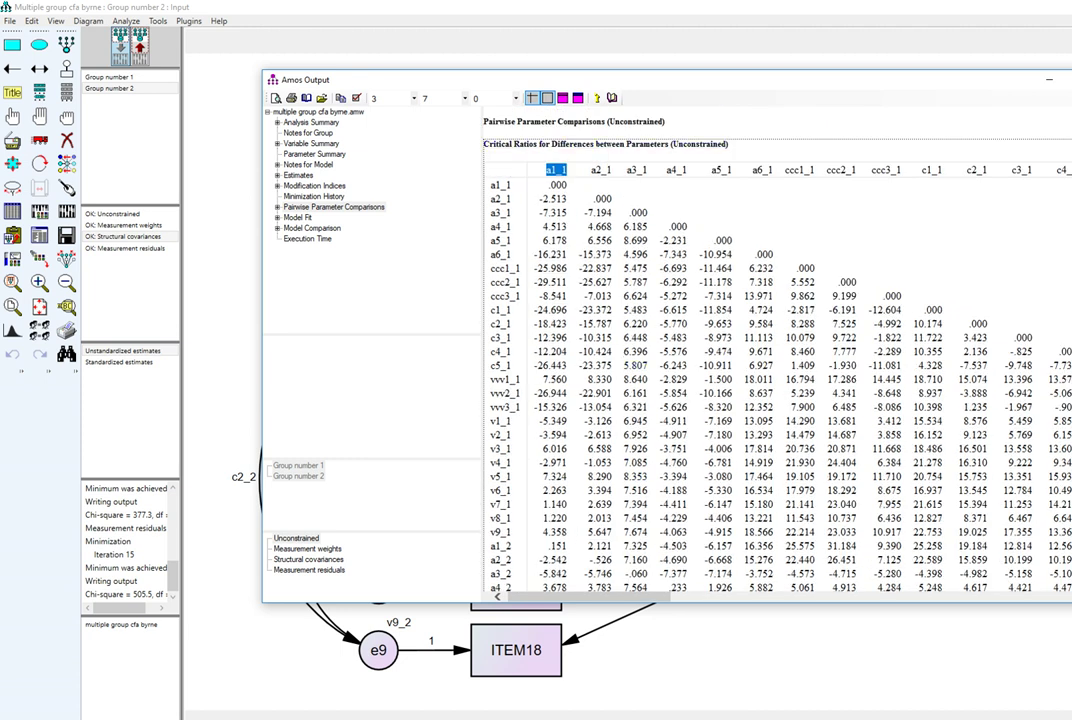
{"action": "scroll", "coordinate": [600, 382], "scroll_direction": "down", "scroll_amount": 5}
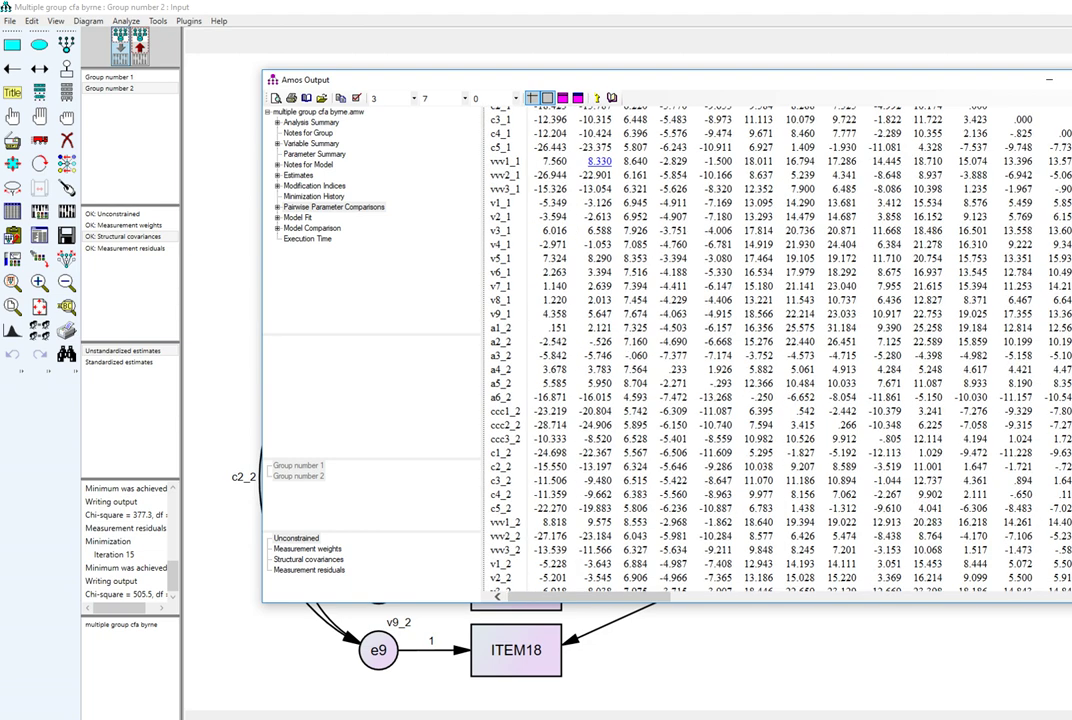
{"action": "scroll", "coordinate": [600, 382], "scroll_direction": "down", "scroll_amount": 3}
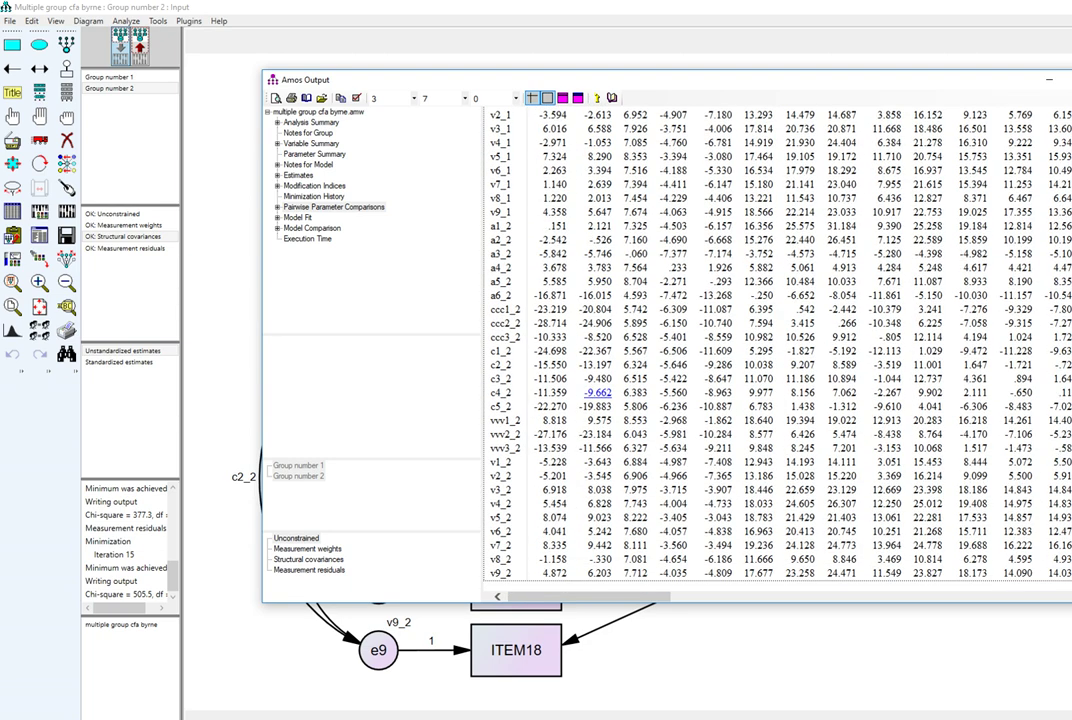
{"action": "scroll", "coordinate": [600, 382], "scroll_direction": "up", "scroll_amount": 5}
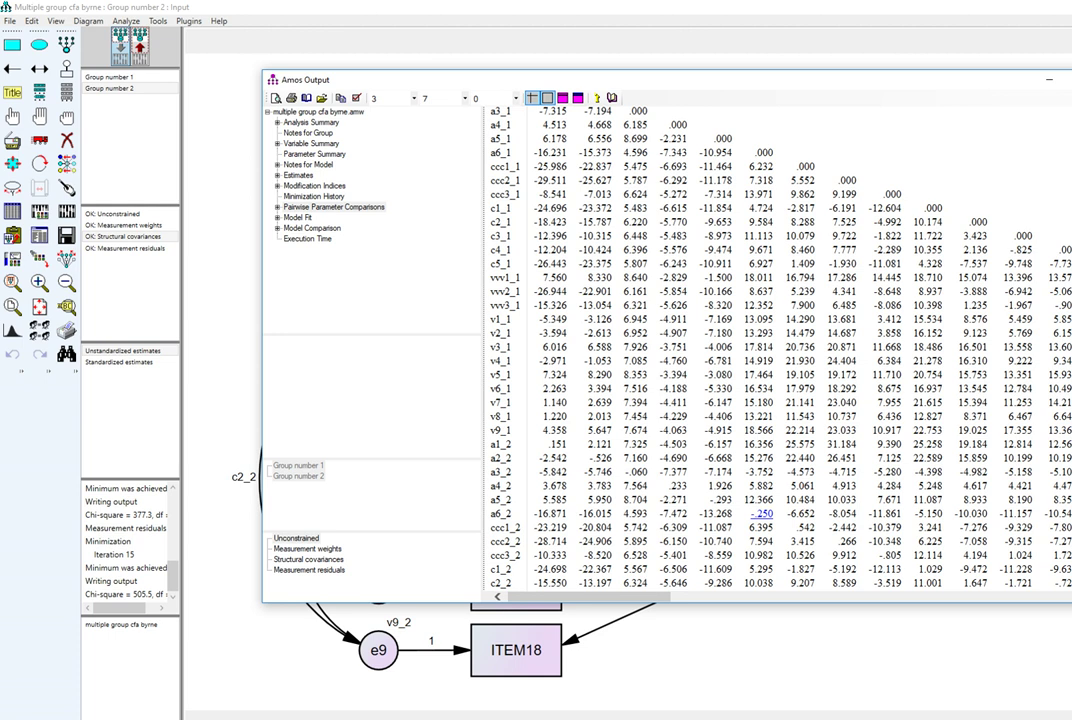
{"action": "scroll", "coordinate": [762, 513], "scroll_direction": "up", "scroll_amount": 2}
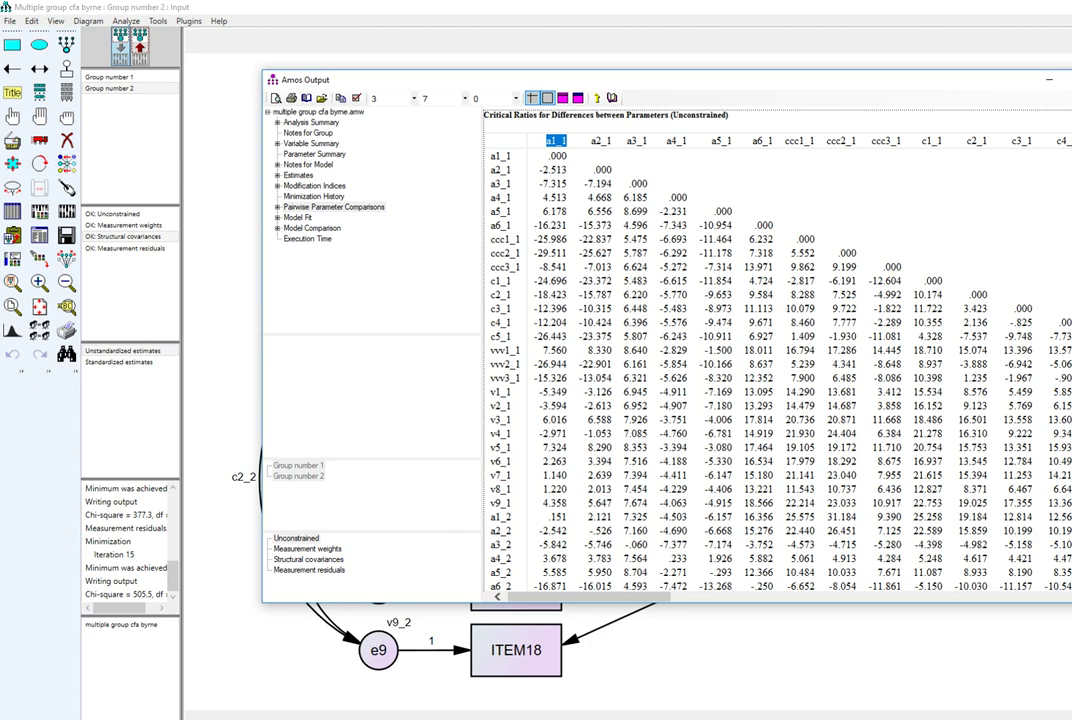
- Reposition the output window, display Group number 1's path diagram, and return to the pairwise parameter comparisons
{"action": "left_click_drag", "start_coordinate": [350, 79], "coordinate": [140, 440]}
{"action": "left_click_drag", "start_coordinate": [400, 440], "coordinate": [176, 130]}
{"action": "left_click_drag", "start_coordinate": [0, 130], "coordinate": [218, 163]}
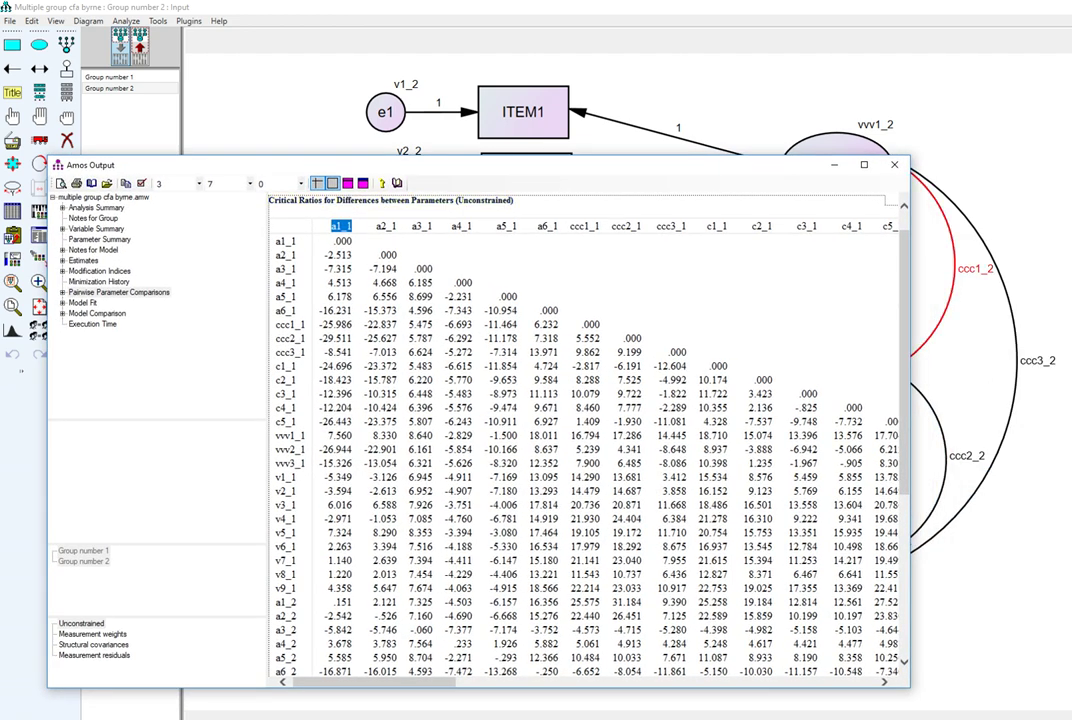
{"action": "left_click", "coordinate": [109, 76]}
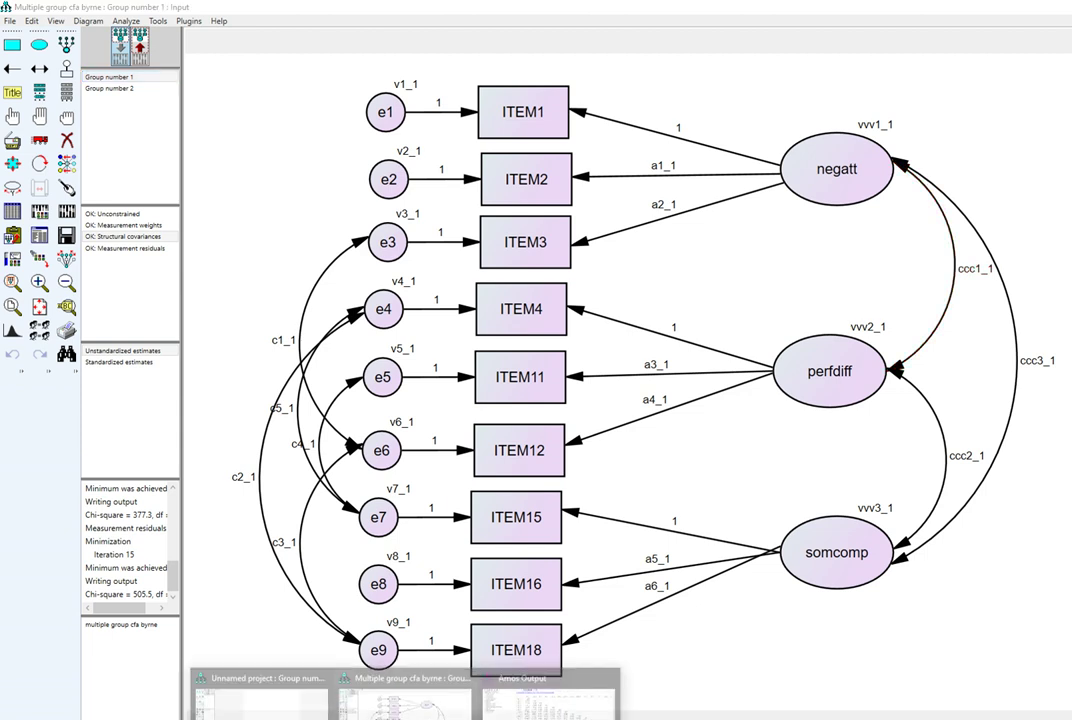
{"action": "left_click", "coordinate": [689, 680]}
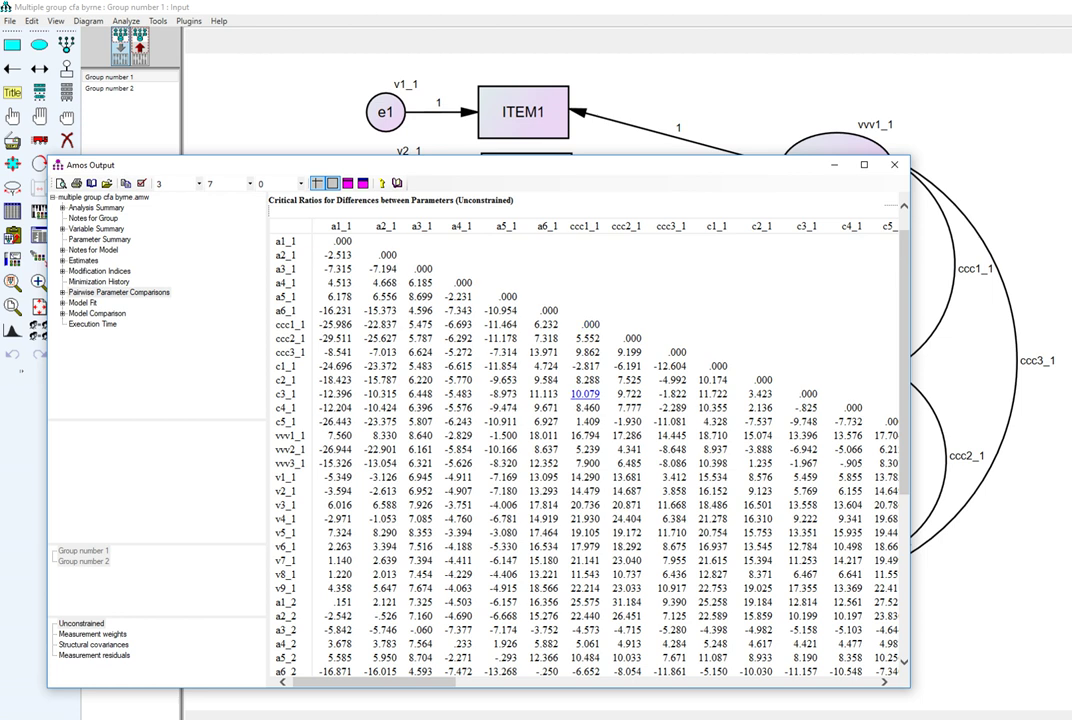
- Examine the critical ratio for the difference between the factor covariances ccc1_1 and ccc1_2
{"action": "scroll", "coordinate": [585, 400], "scroll_direction": "down", "scroll_amount": 4}
{"action": "scroll", "coordinate": [585, 400], "scroll_direction": "up", "scroll_amount": 4}
{"action": "scroll", "coordinate": [585, 400], "scroll_direction": "down", "scroll_amount": 5}
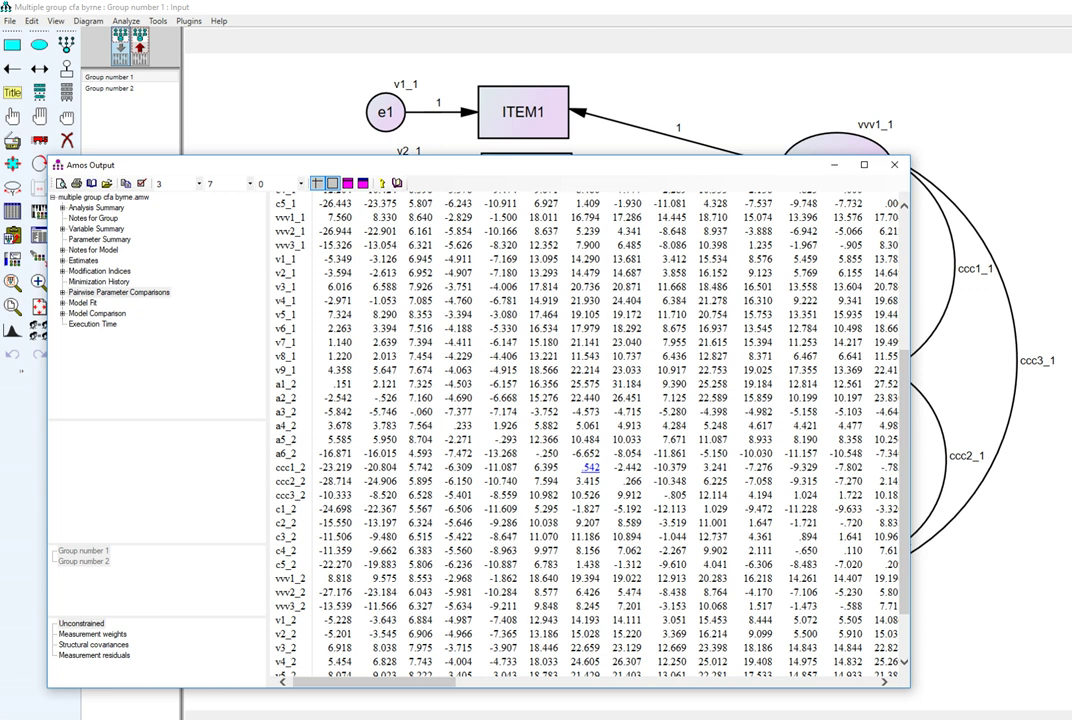
- Minimize the output window and open the model manager for the Group number 1 diagram
{"action": "left_click", "coordinate": [834, 165]}
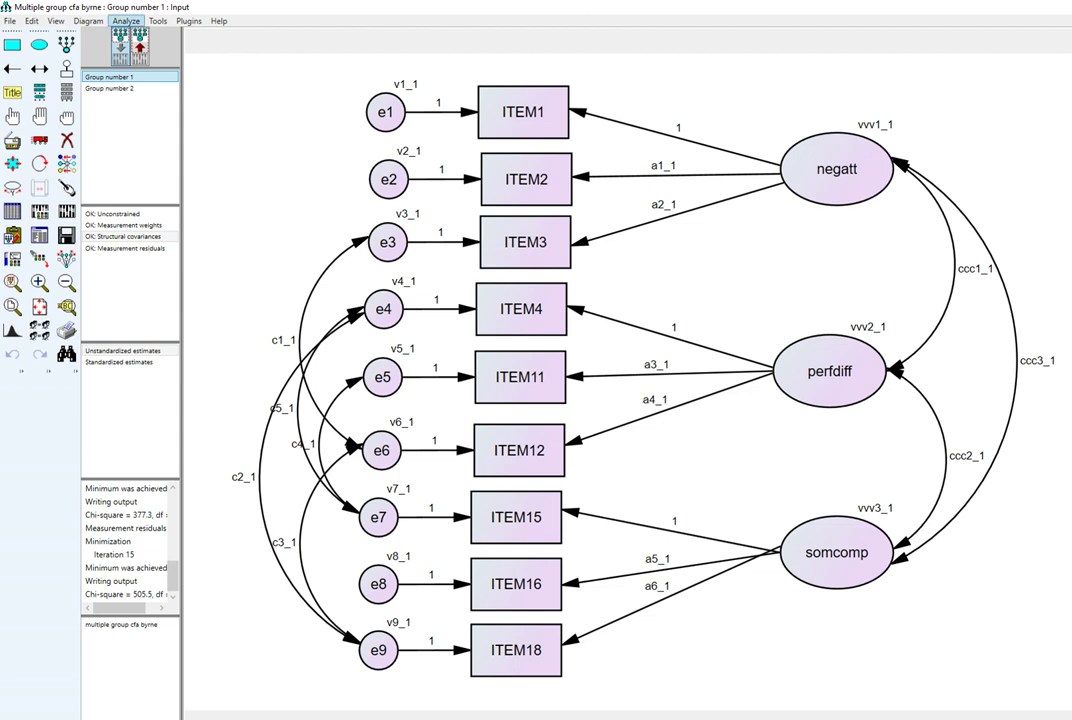
{"action": "left_click", "coordinate": [125, 20]}
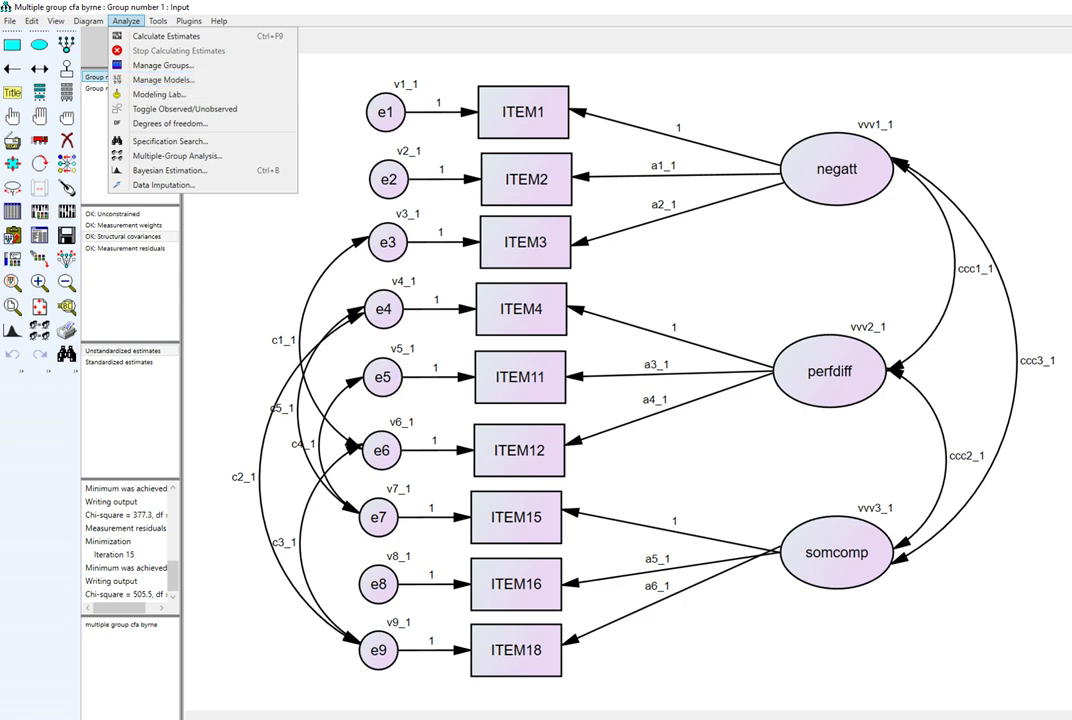
{"action": "left_click", "coordinate": [145, 80]}
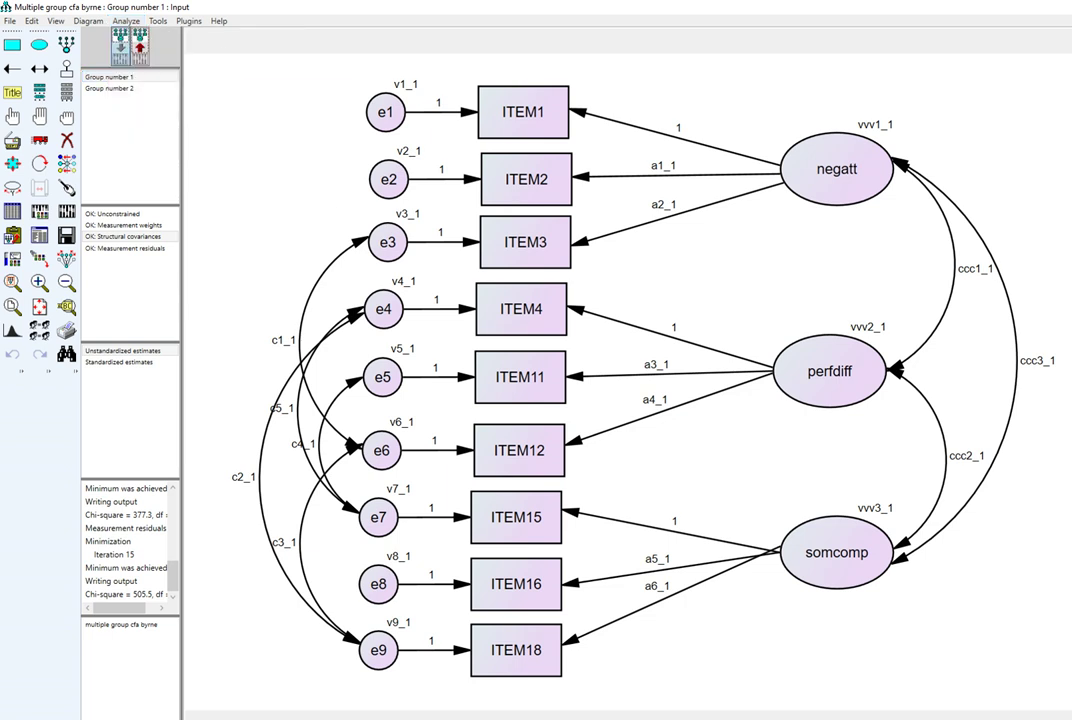